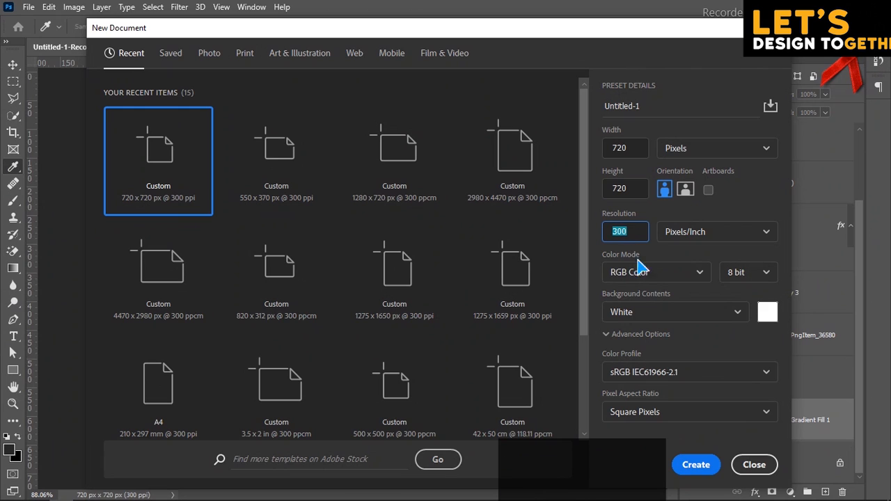
Name the new 720 x 720 pixel, 300 ppi document "Social Media Post Design" and create it.
left_click(651, 106)
left_click_drag(652, 104, 566, 116)
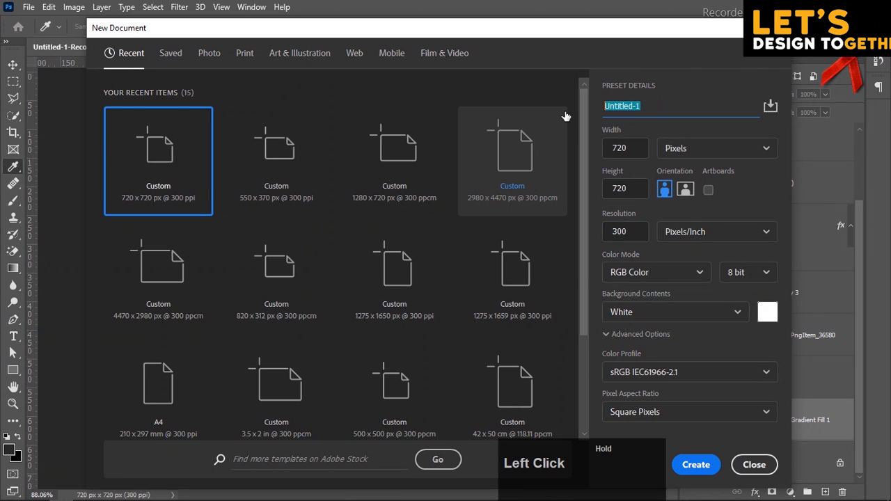
type("Social Medd")
key("BackSpace")
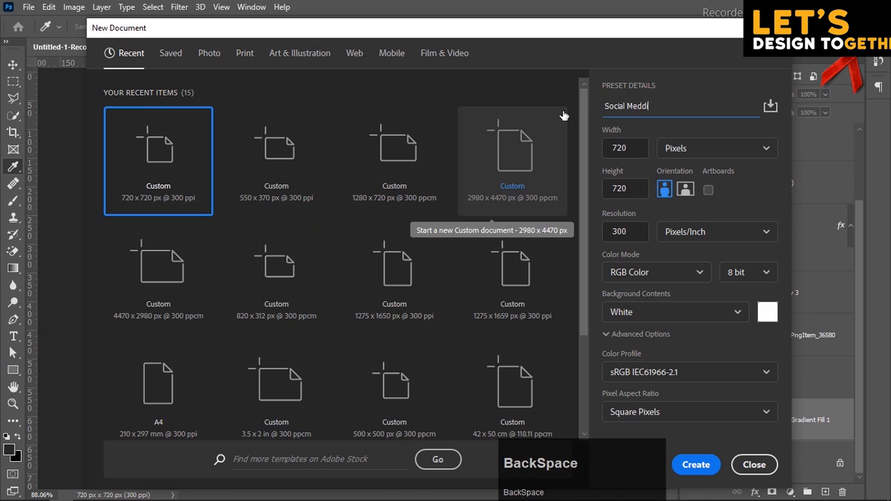
type("ia Post Desiggn")
key("BackSpace")
key("BackSpace")
type("n")
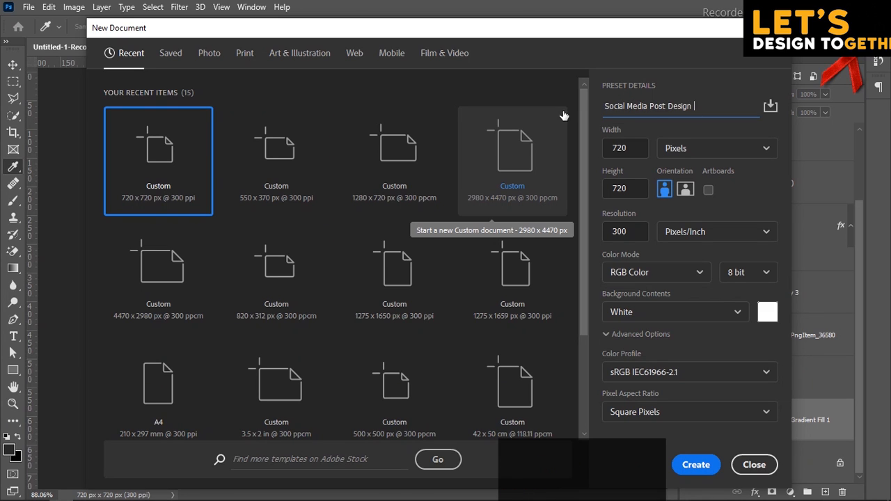
left_click(696, 464)
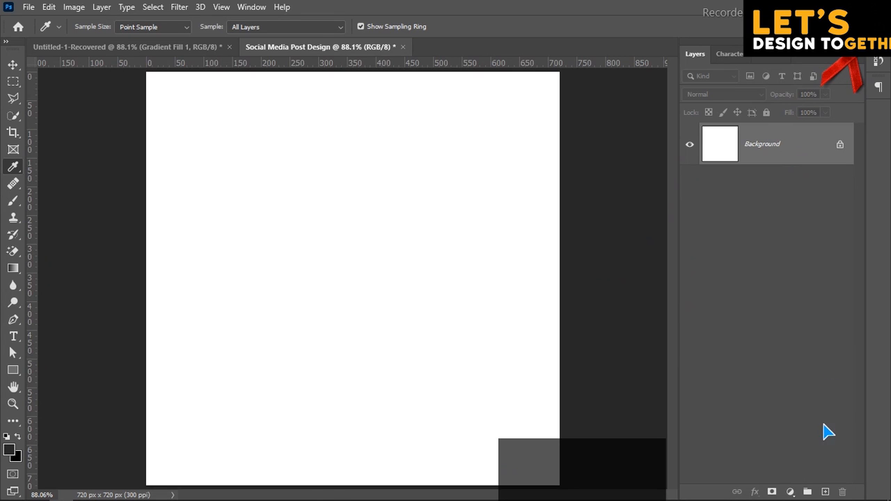
Add a Gradient Fill layer above the background and choose the Purple_19 preset from the Purples group.
left_click(791, 492)
left_click(840, 272)
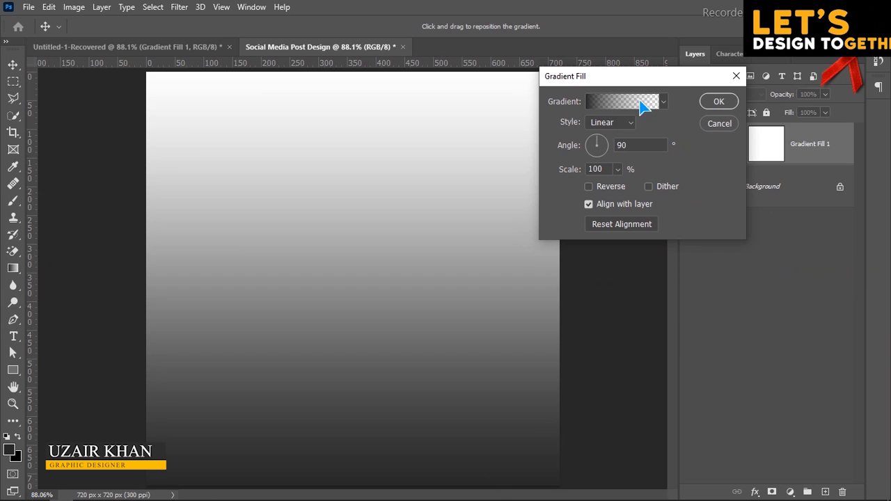
left_click(630, 102)
left_click(607, 157)
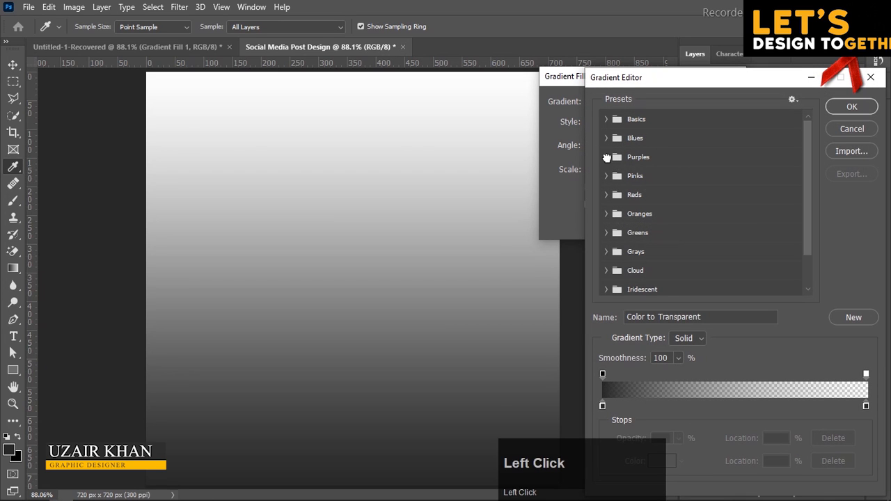
left_click(623, 220)
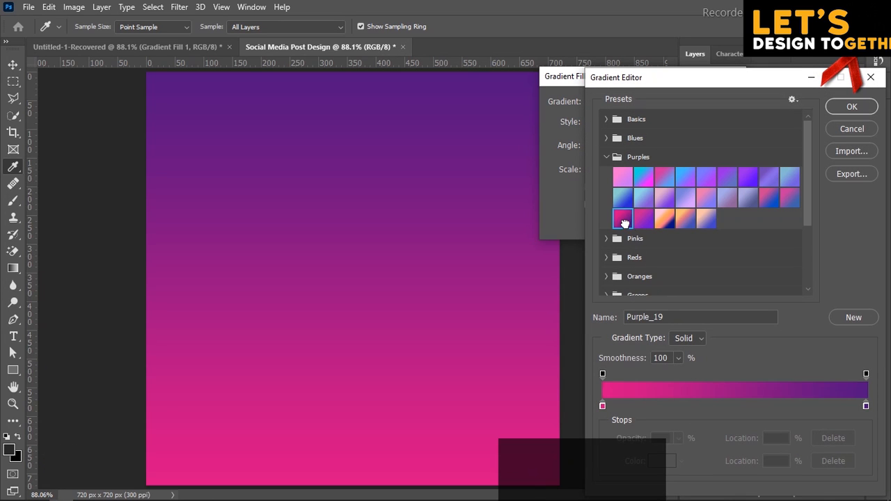
Set the gradient's starting color stop to yellow ffcb16.
double_click(602, 407)
type("ffcb16")
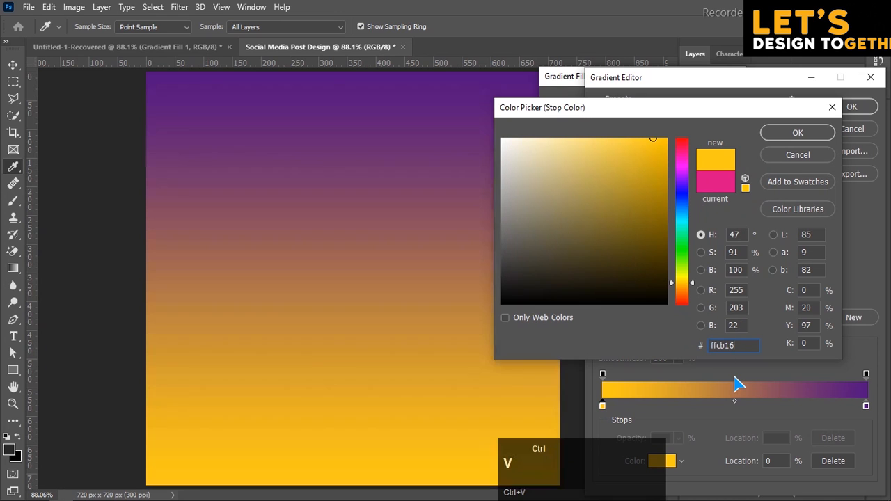
key("Return")
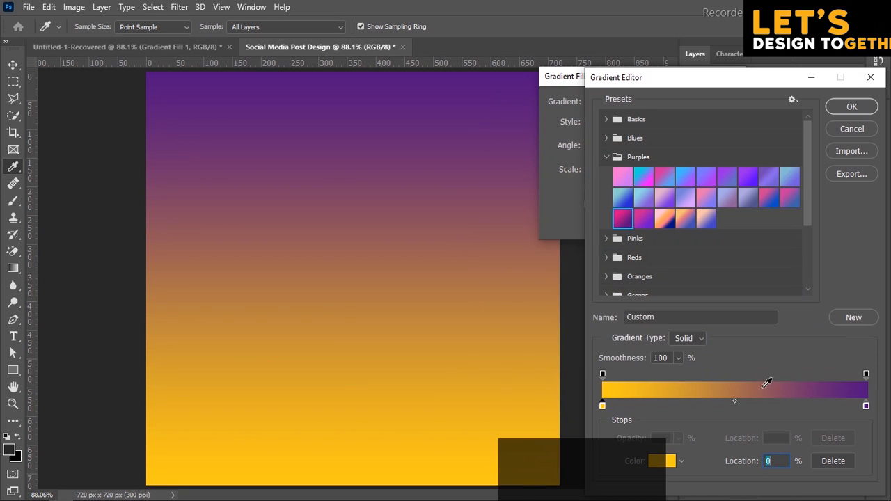
Set the gradient's end color stop to orange f8630a and accept the edited gradient.
double_click(865, 406)
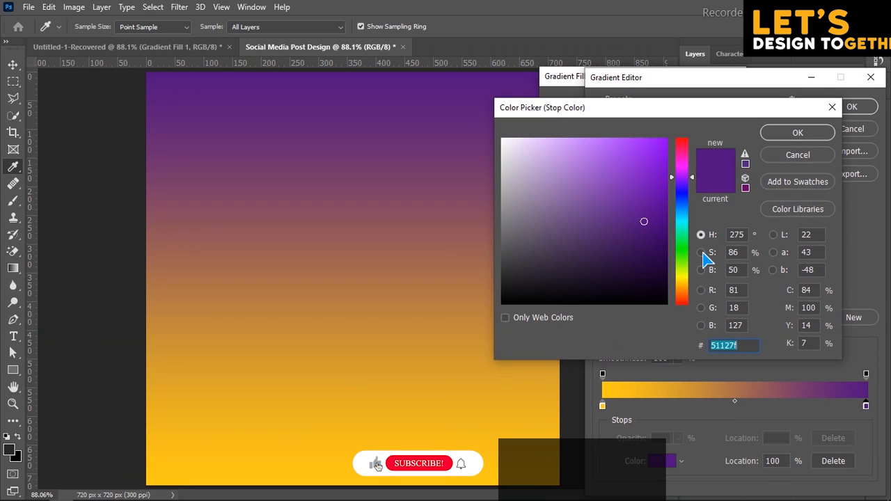
left_click(686, 281)
left_click_drag(653, 193, 657, 174)
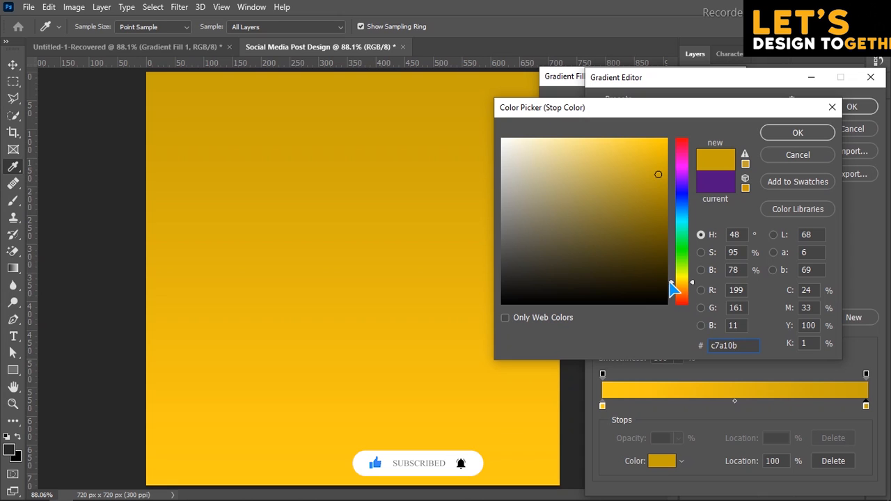
left_click(671, 288)
left_click_drag(657, 172, 657, 167)
left_click(657, 176)
left_click_drag(667, 284, 669, 293)
left_click(662, 143)
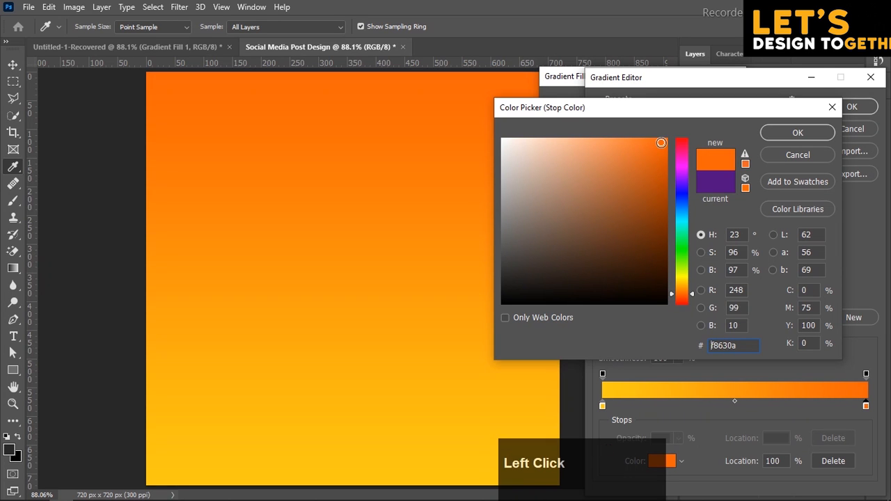
left_click(817, 134)
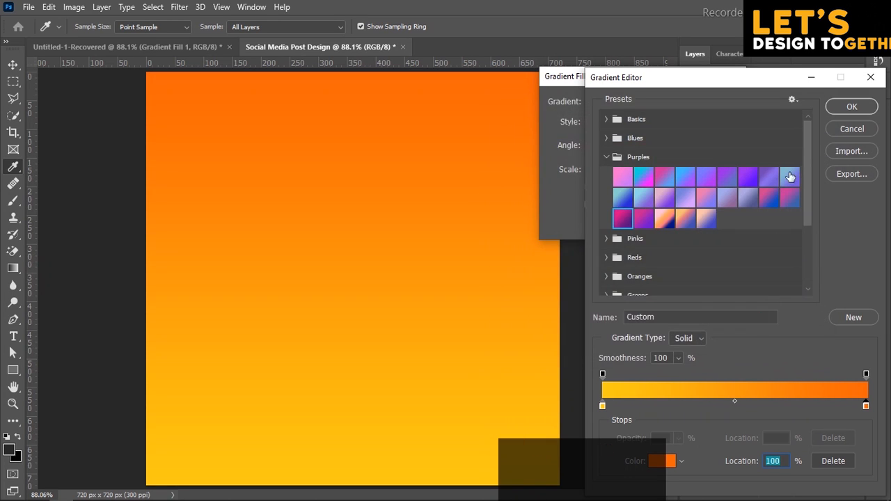
left_click(853, 107)
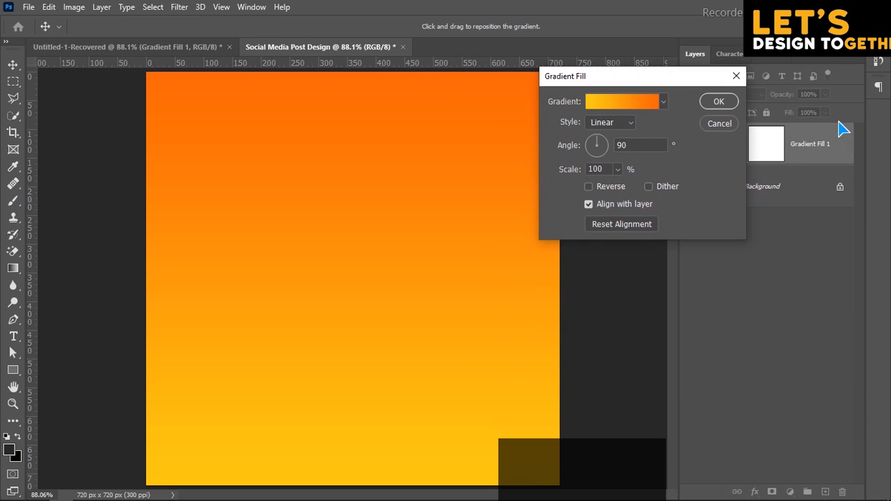
Make the gradient fill radial with a scale of 166%, shift its center slightly right of the canvas center, and apply it.
left_click(610, 121)
left_click(605, 146)
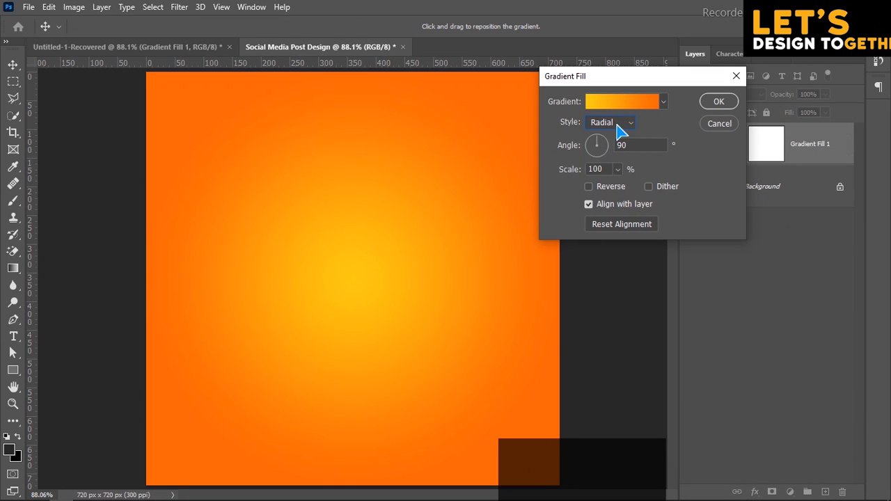
left_click(618, 169)
mouse_move(617, 186)
left_mouse_down()
mouse_move(629, 188)
mouse_move(620, 187)
left_mouse_up()
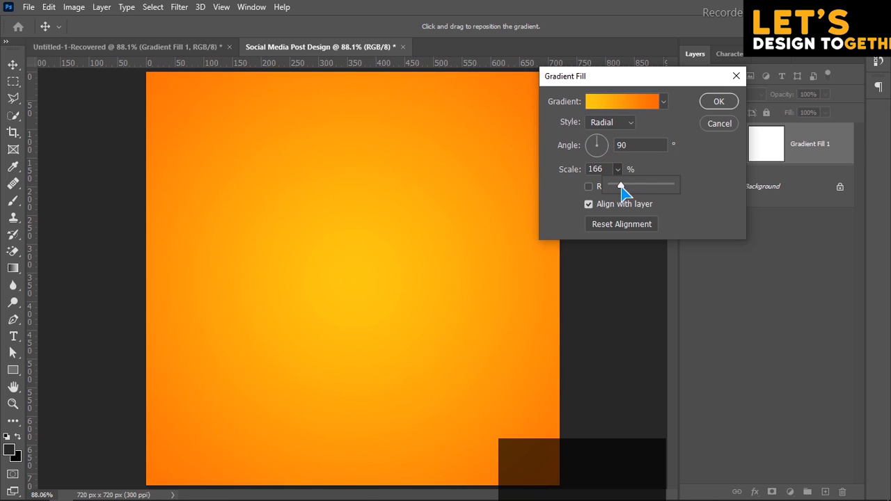
left_click_drag(426, 232, 418, 261)
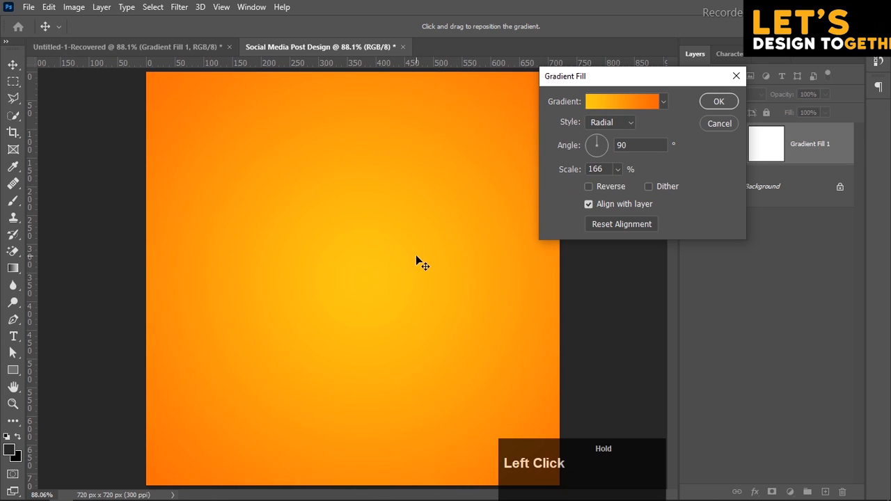
left_click(719, 101)
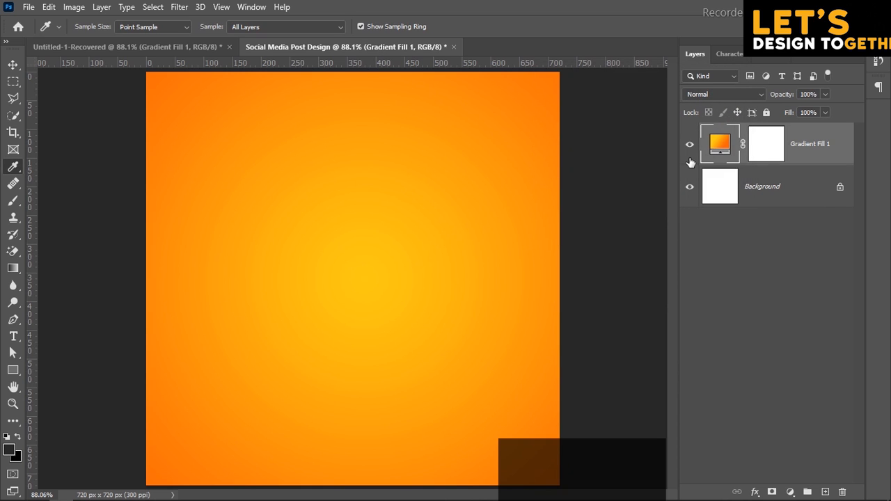
Place the halftone dot image PngItem_36580 from the PNG folder as an embedded object.
left_click(28, 7)
left_click(70, 268)
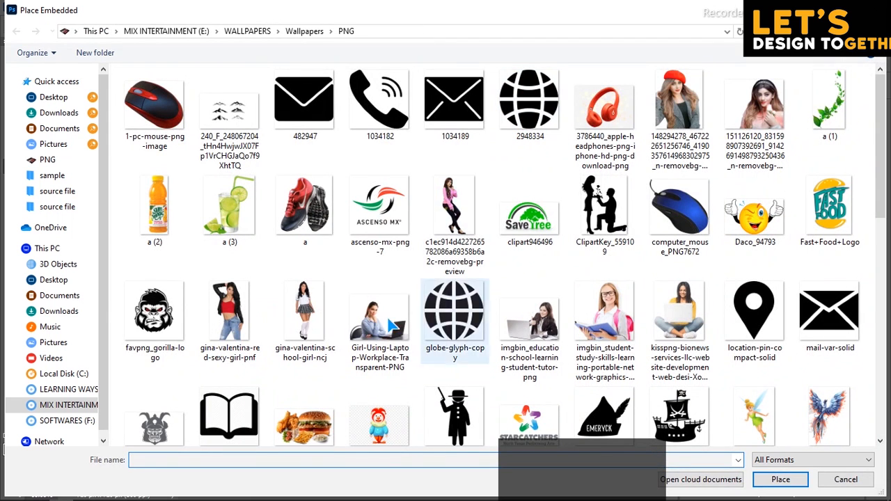
left_click_drag(881, 169, 882, 251)
double_click(471, 311)
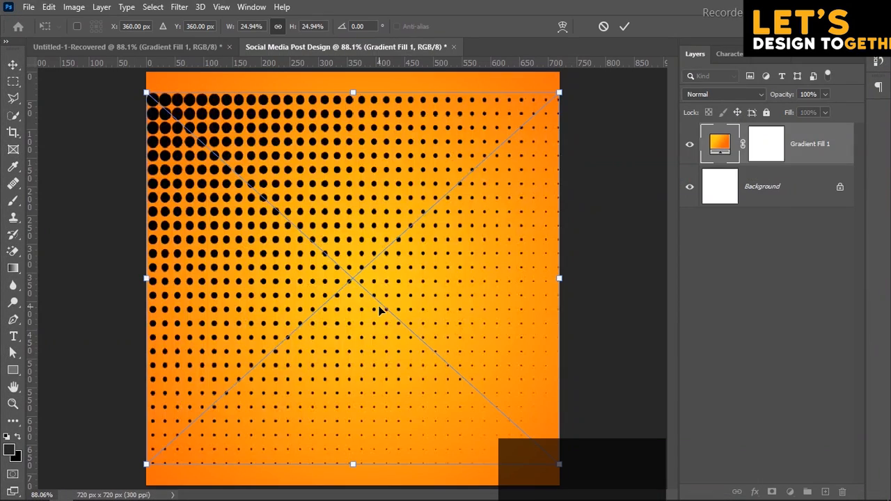
Flip the halftone image horizontally and vertically, and move it toward the canvas's lower-right corner at about X 464 px, Y 494 px.
right_click(423, 327)
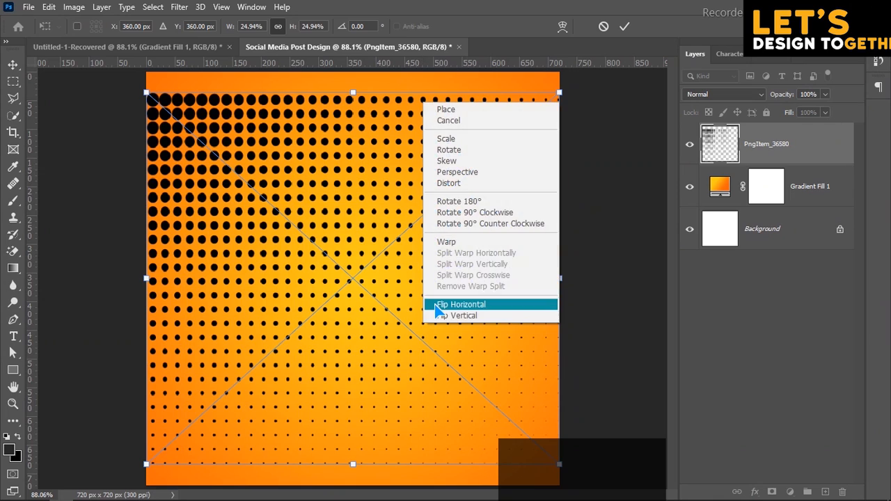
left_click(446, 308)
right_click(425, 257)
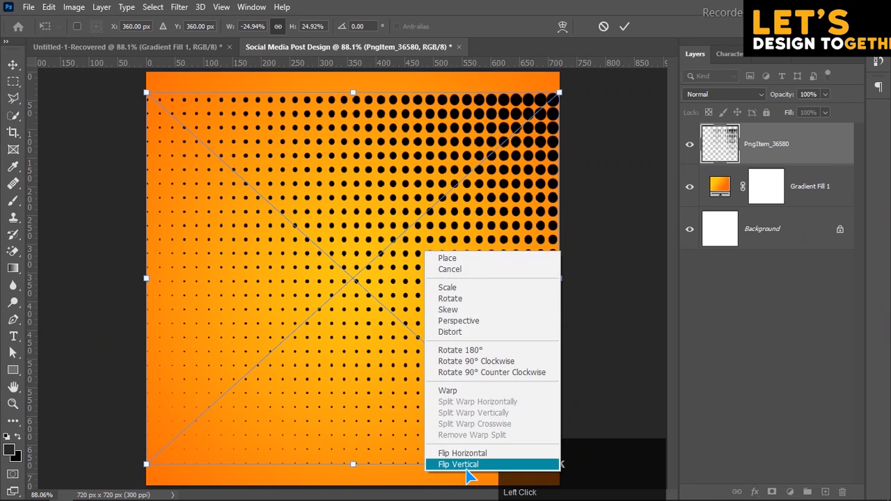
left_click(463, 464)
left_click_drag(473, 309, 529, 385)
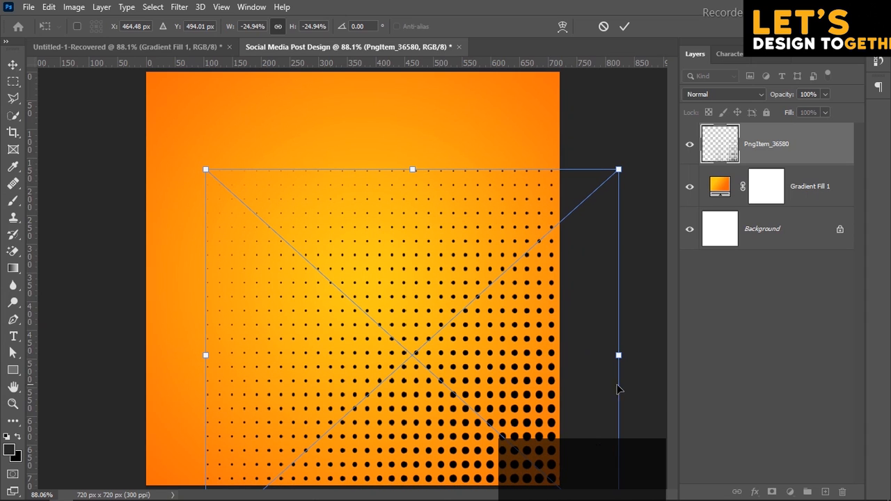
key("Return")
key("i")
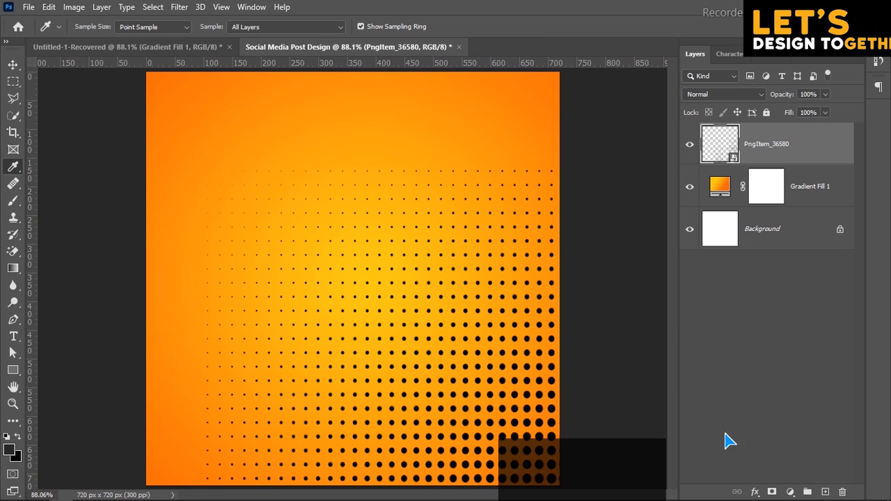
Select a triangle over the canvas's lower-right corner with the Polygonal Lasso and mask the halftone layer to it.
left_click(13, 99)
key("ctrl+minus")
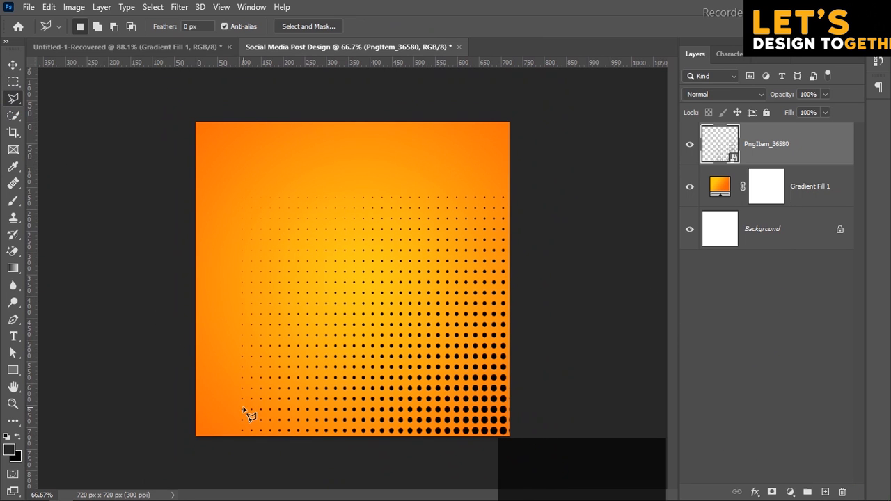
left_click(318, 446)
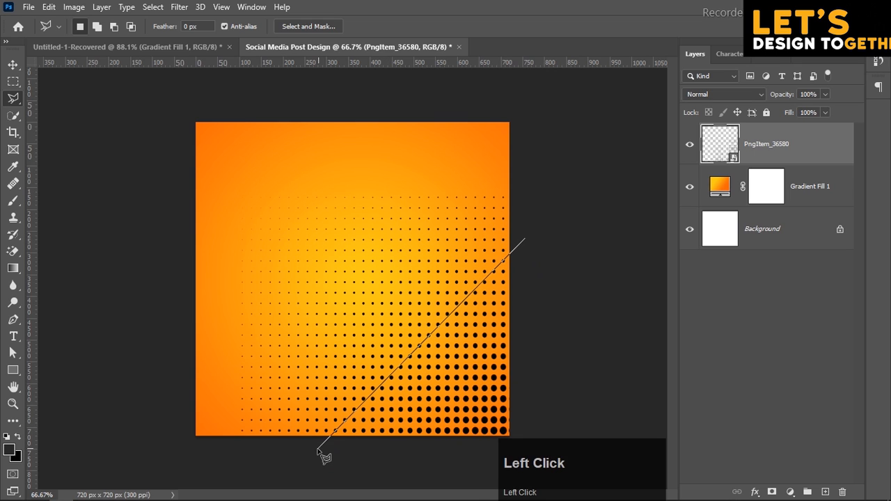
key("ctrl+minus")
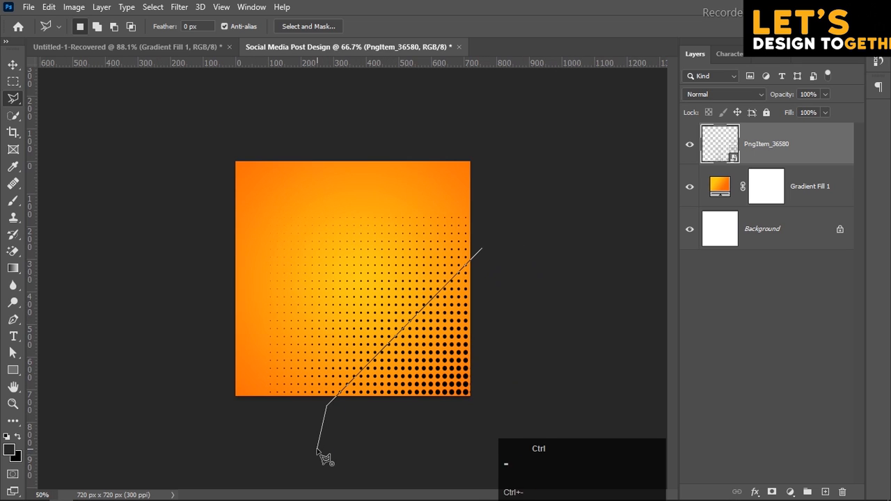
left_click(493, 407)
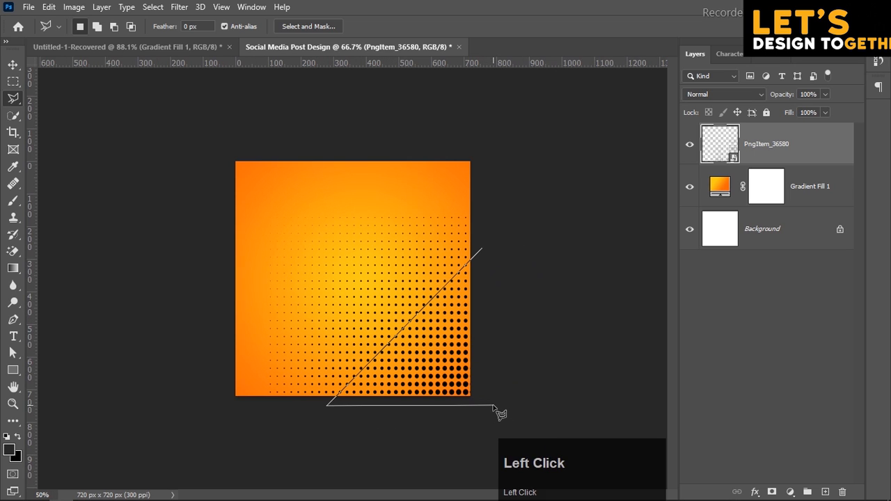
left_click(482, 250)
key("ctrl+0")
left_click(770, 492)
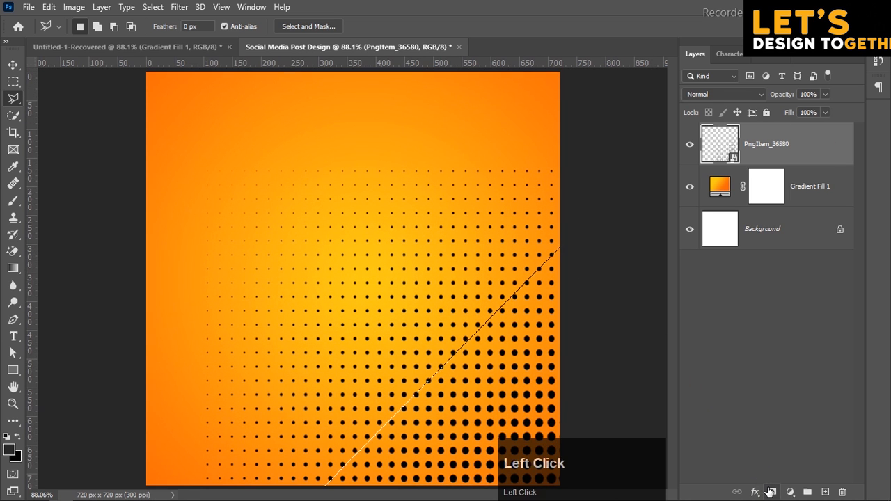
Set the halftone layer's blend mode to Soft Light, then enlarge the dots slightly and shift them left.
left_click(724, 94)
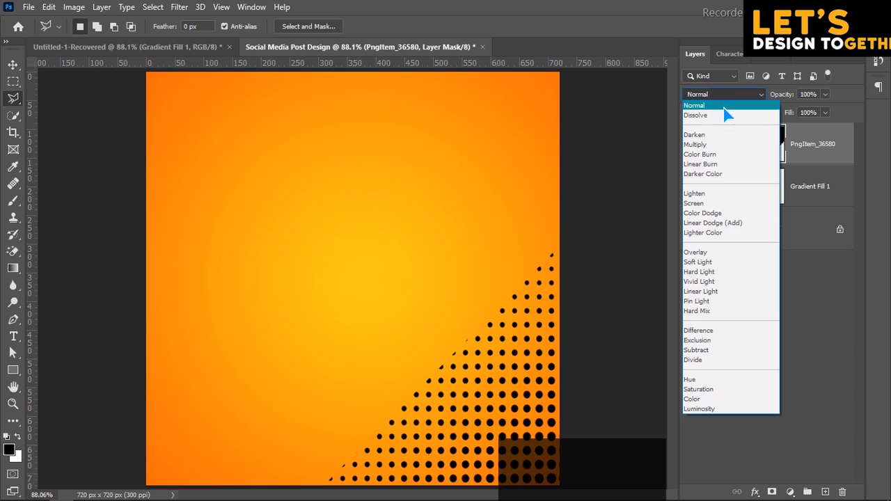
left_click(724, 263)
key("ctrl+t")
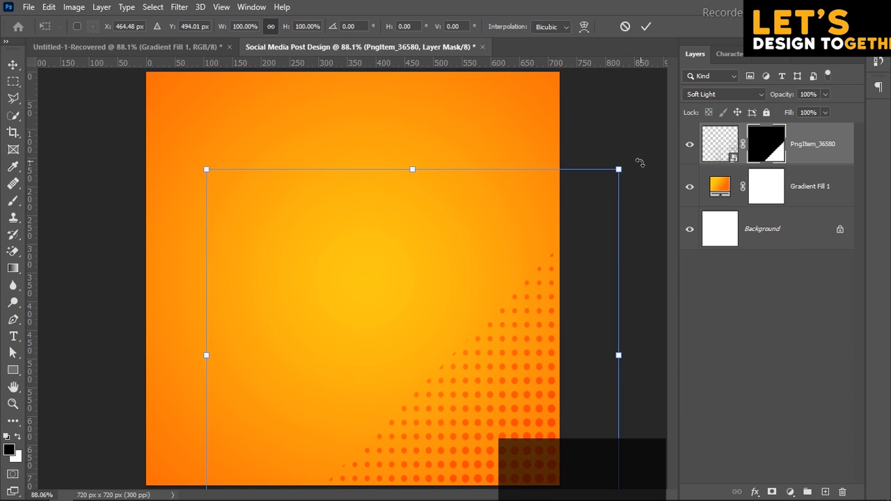
left_click_drag(618, 169, 651, 140)
left_click_drag(561, 322, 518, 324)
key("Return")
key("l")
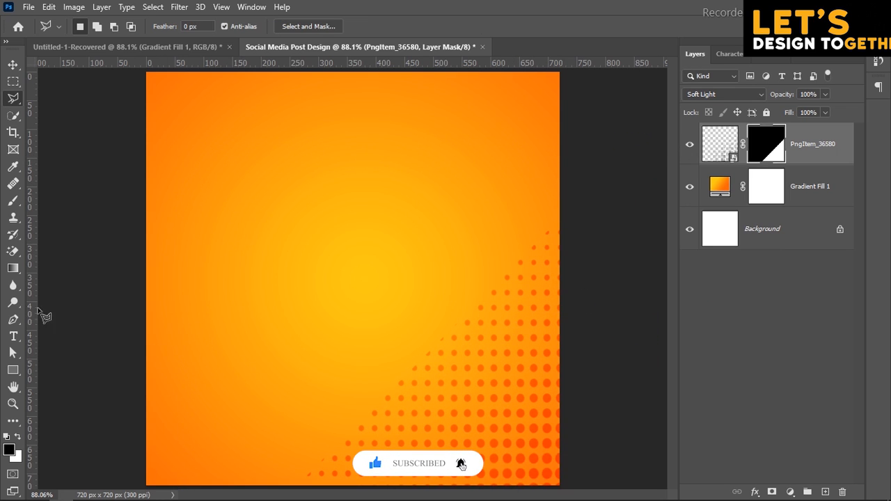
Draw a closed, right-pointing chevron path with the Pen tool over the canvas's lower-left corner, with its open ends beyond the canvas edges.
key("p")
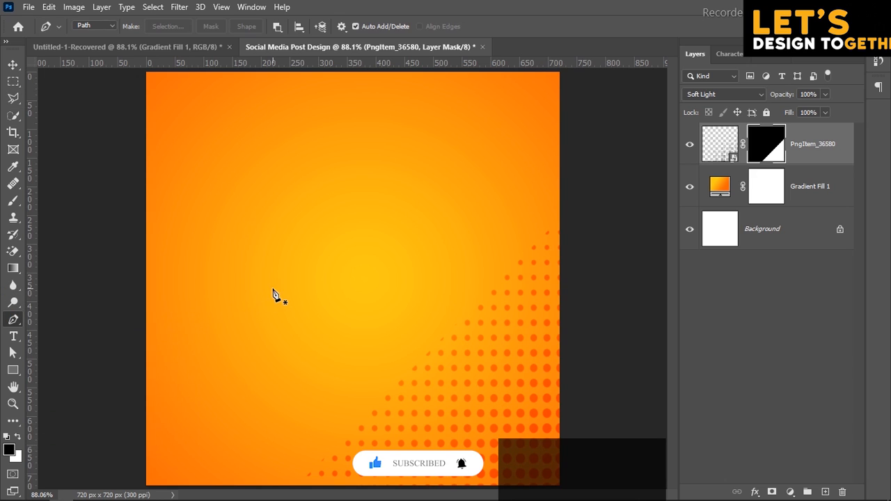
left_click(107, 382)
left_click(267, 369)
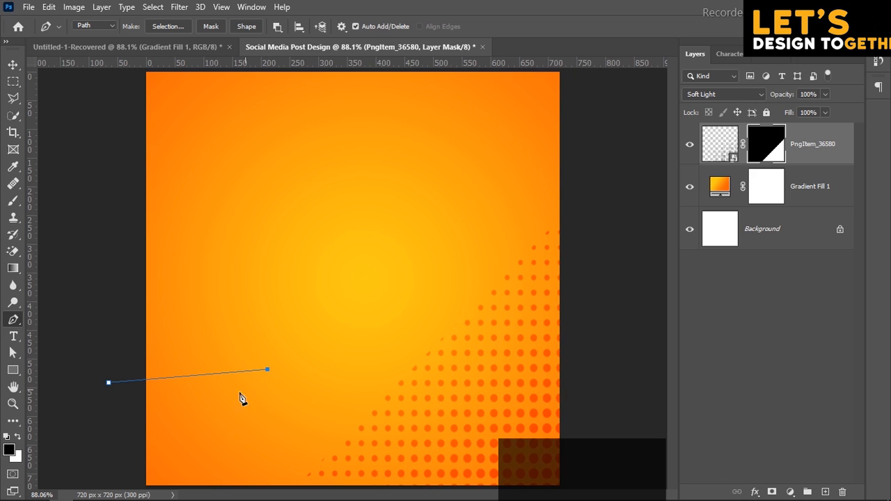
key("ctrl+minus")
left_click(158, 454)
left_click(192, 479)
left_click(343, 327)
left_click(154, 324)
left_click(167, 359)
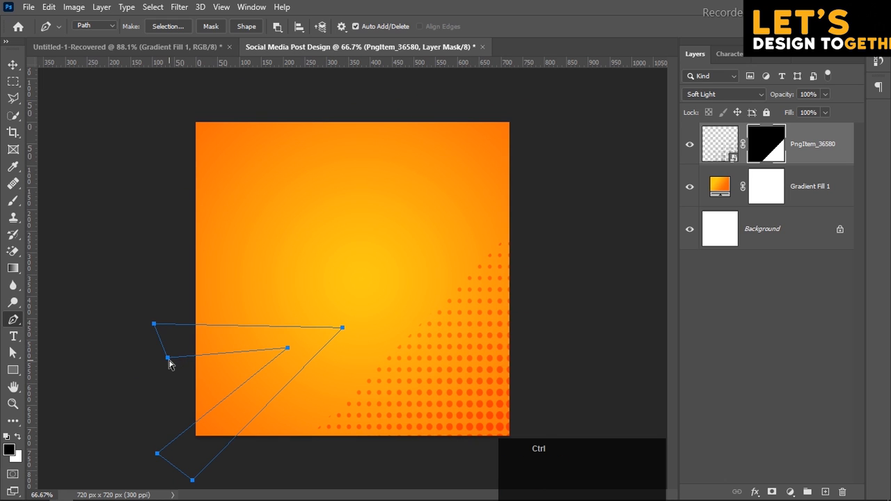
Convert the chevron path to a selection, fill it with dark grey on a new layer, and deselect.
key("ctrl+Return")
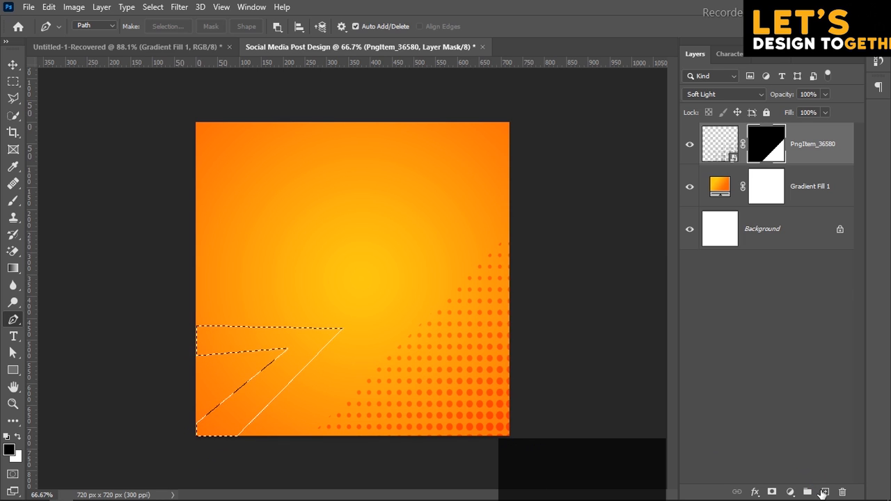
left_click(825, 492)
key("ctrl+Return")
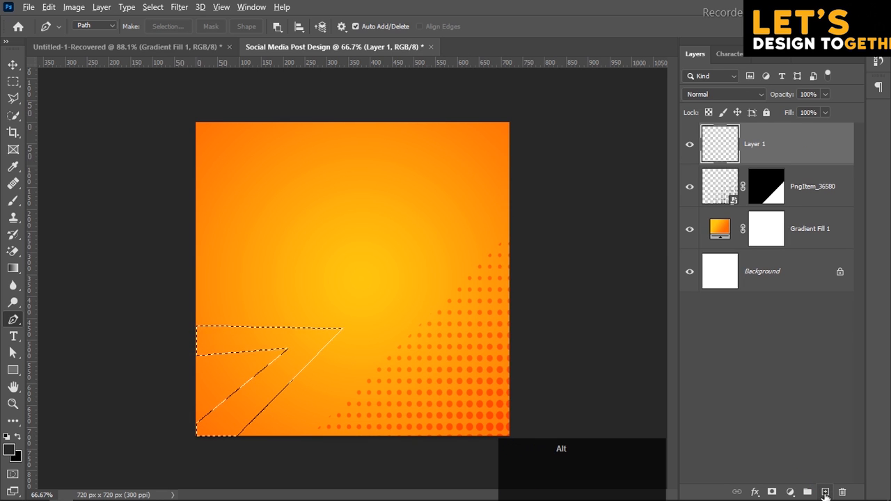
key("alt+BackSpace")
key("ctrl+d")
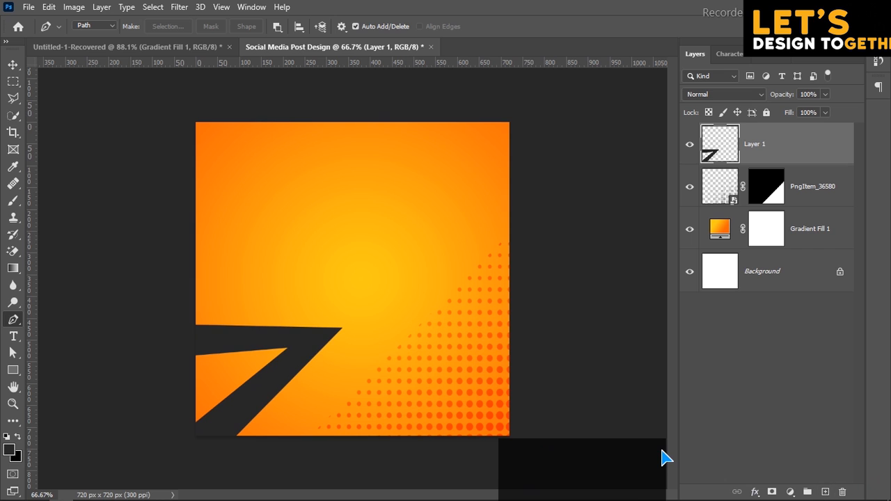
Add a Multiply drop shadow to the chevron layer with 64% opacity, 90° angle, 12 px distance, 7% spread and 35 px size.
key("ctrl+0")
left_click(829, 150)
double_click(829, 149)
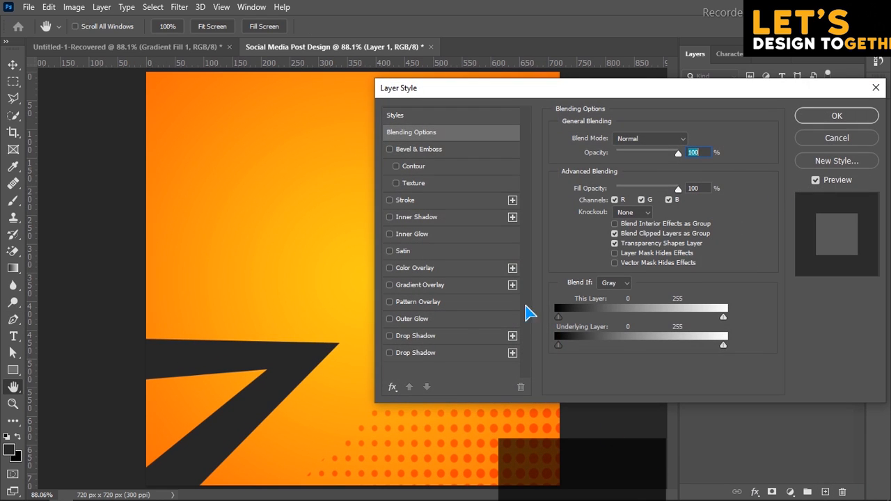
left_click(415, 354)
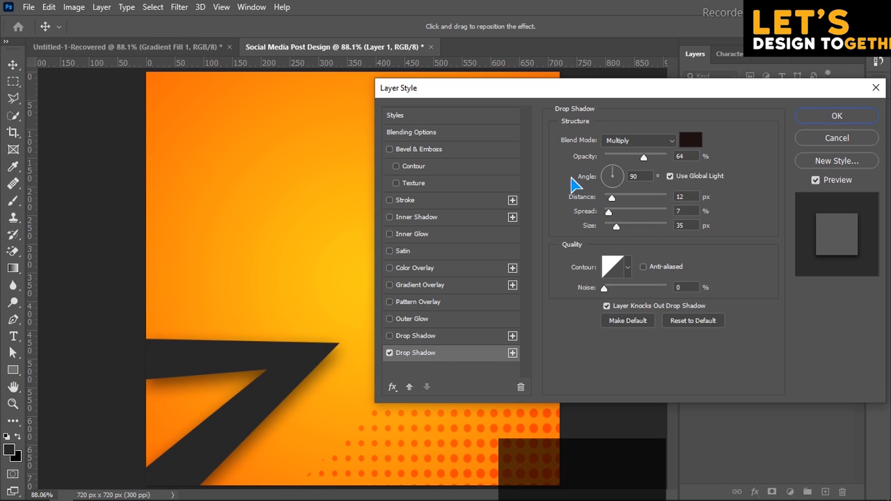
left_click(837, 115)
Enlarge the chevron up and to the right until its tip reaches about X 400 px, Y 420 px.
key("ctrl+t")
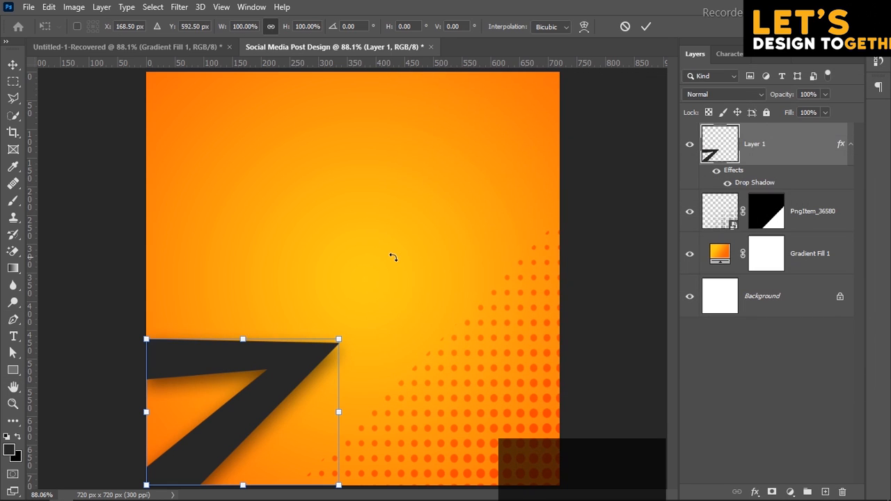
left_click_drag(340, 341, 383, 318)
key("Return")
key("p")
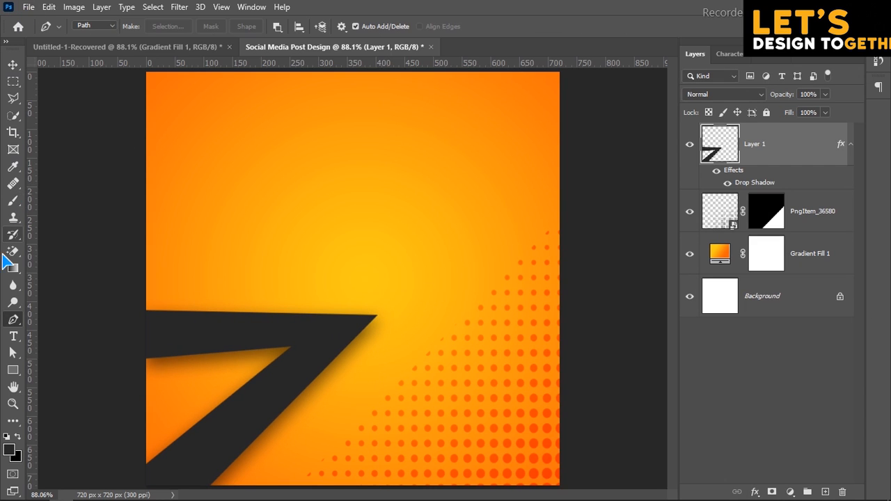
Place the yellow car image pngwing.com (2) from Downloads as an embedded object, scale it down, and position it over the chevron's tip.
left_click(28, 7)
left_click(57, 269)
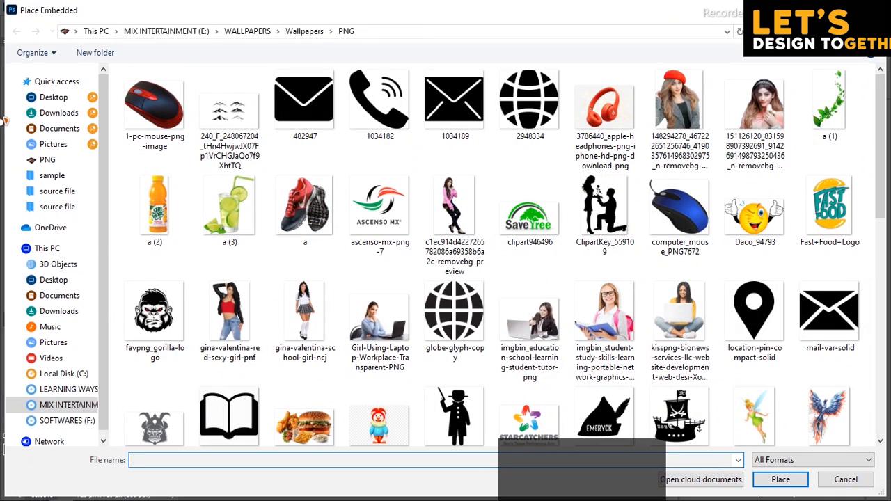
left_click(50, 112)
double_click(529, 127)
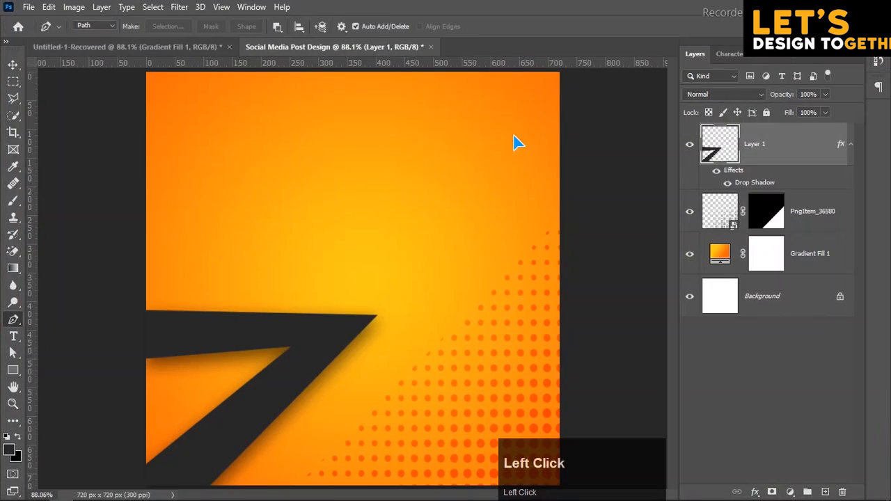
left_click_drag(560, 163, 452, 223)
left_click_drag(384, 295, 447, 289)
key("Return")
key("p")
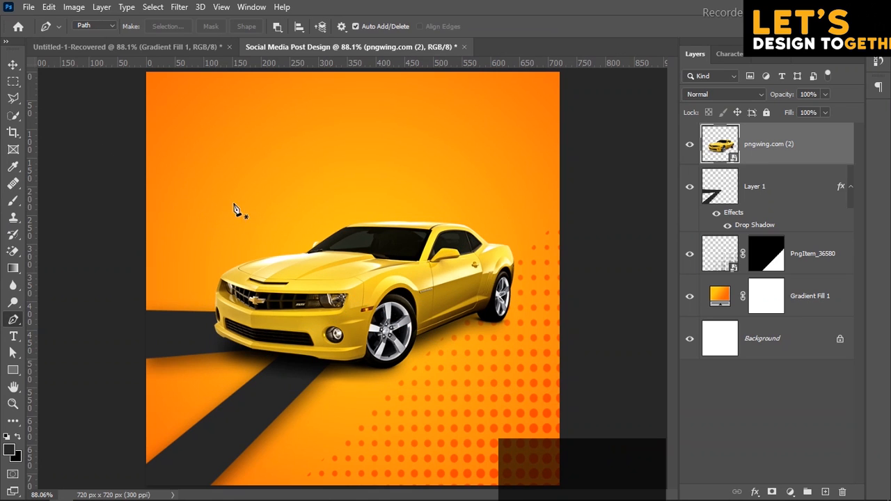
Move the car and the dark chevron down by about 20 px each, leaving the car layer selected.
left_click(13, 64)
mouse_move(344, 280)
left_mouse_down()
mouse_move(344, 304)
mouse_move(344, 292)
left_mouse_up()
left_click(238, 429)
left_click_drag(238, 429, 239, 441)
left_click(322, 344)
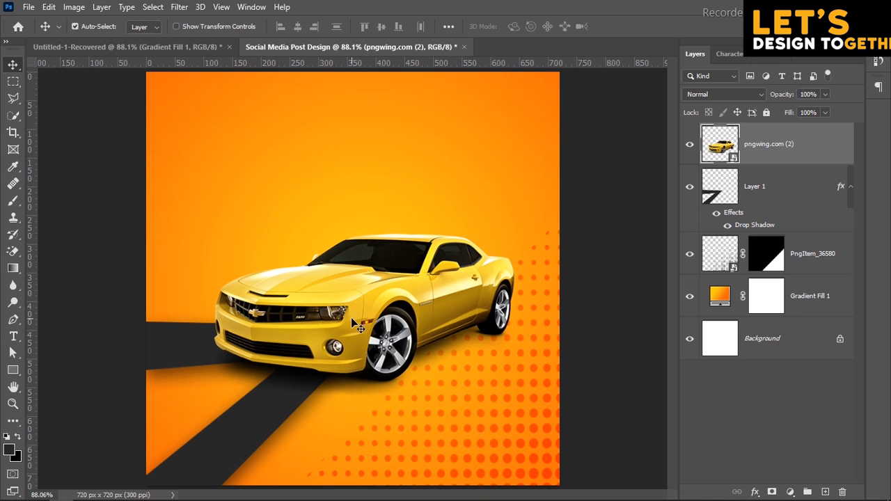
Sample the dark colour of the car's windshield as the foreground colour.
key("i")
left_click(361, 250)
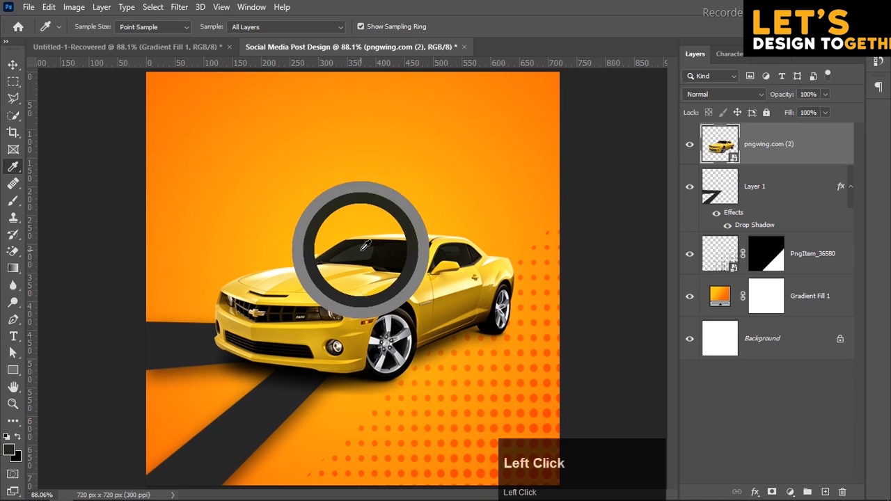
left_click(12, 65)
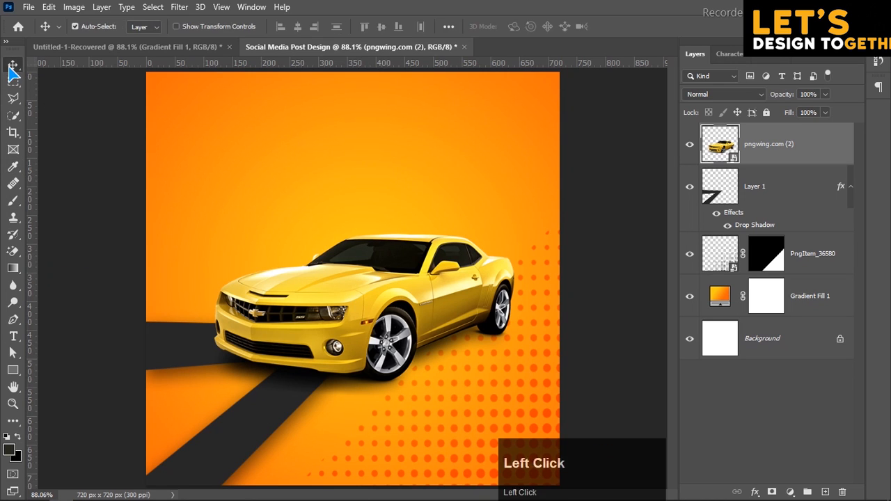
Draw a 62 x 62 px dark circle with the Ellipse tool above the car's hood and remove its stroke.
left_click(13, 369)
left_click(53, 384)
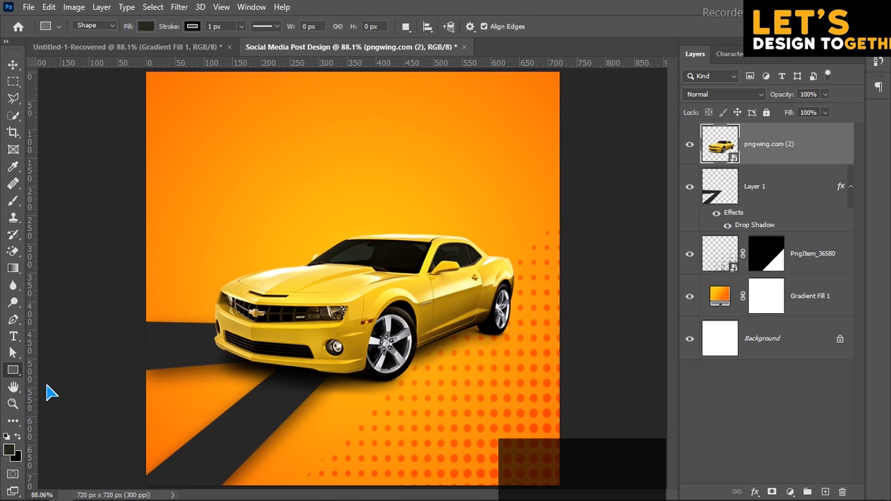
left_click(17, 370)
left_click(56, 395)
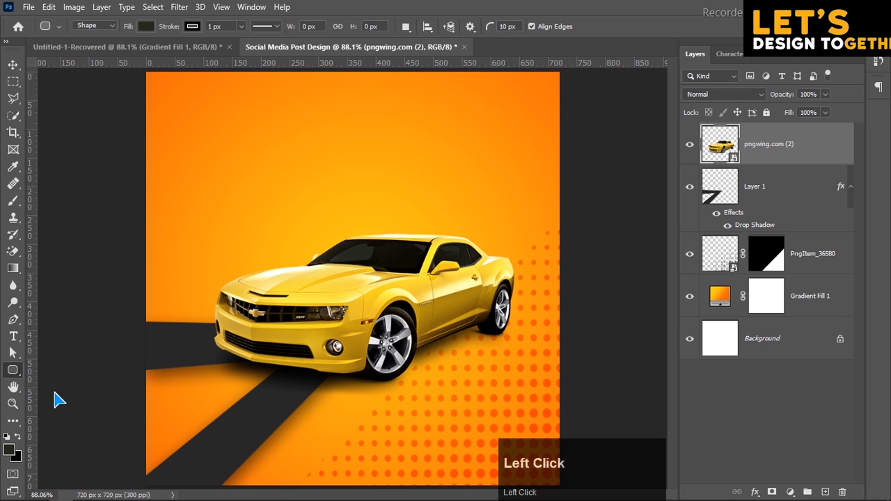
left_click_drag(254, 214, 234, 197)
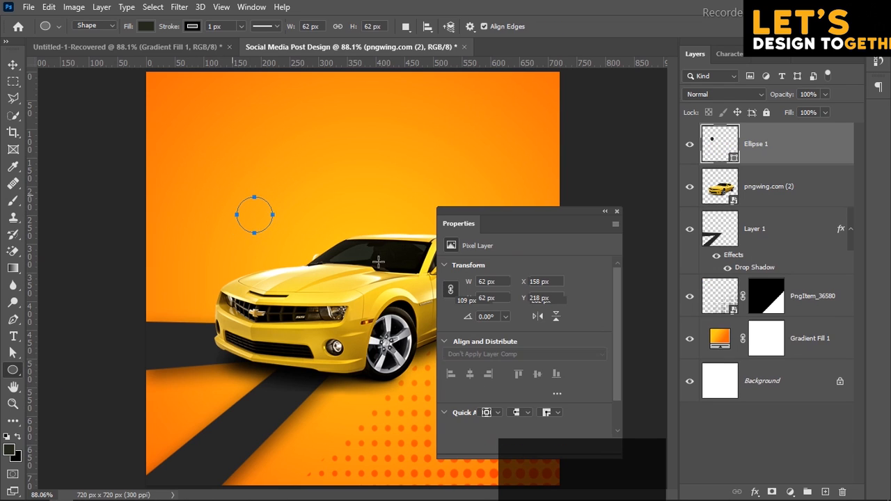
left_click(485, 380)
left_click(458, 304)
left_click(586, 248)
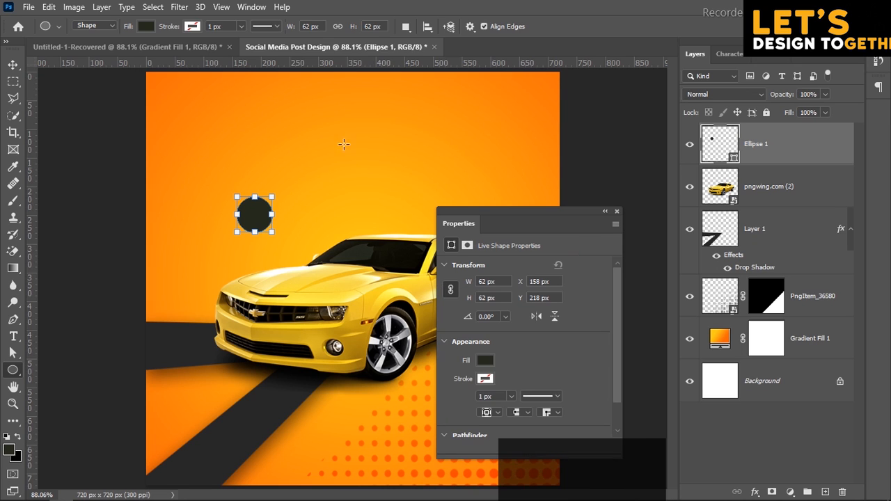
Draw a thin vertical rectangle about 5 x 105 px, running down to the upper edge of the dark circle.
left_click(13, 65)
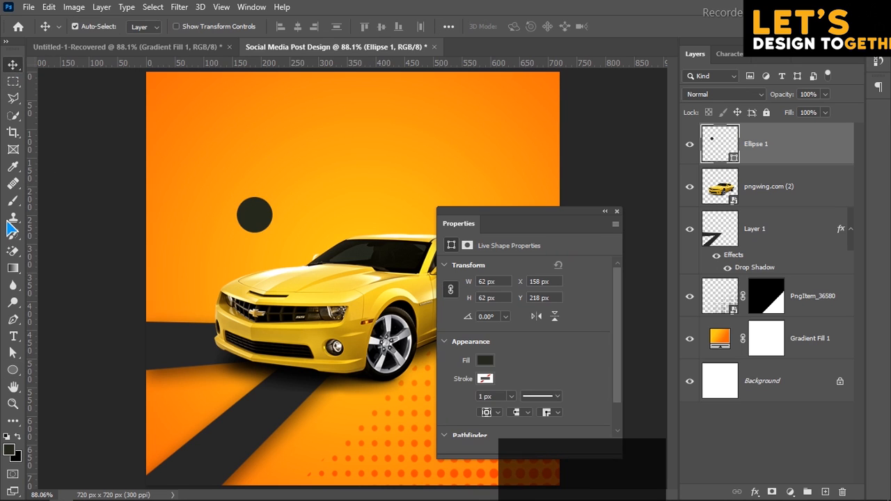
left_click(13, 369)
left_click(50, 369)
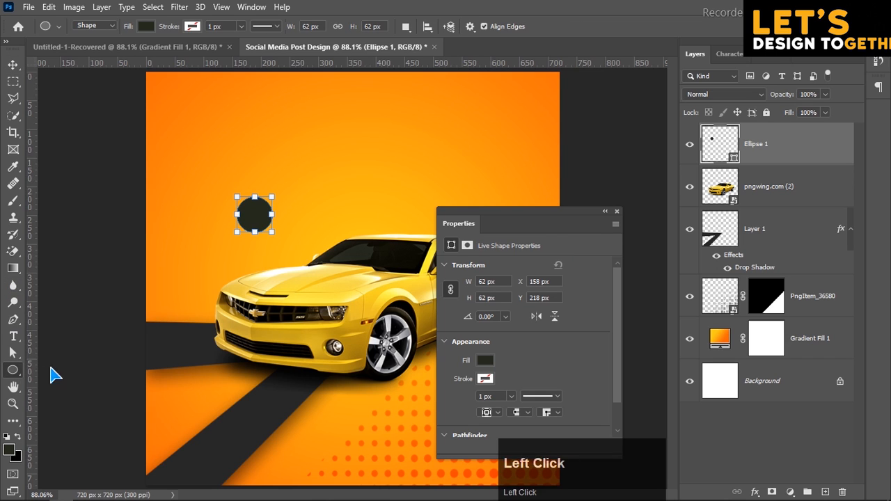
left_click_drag(249, 141, 251, 201)
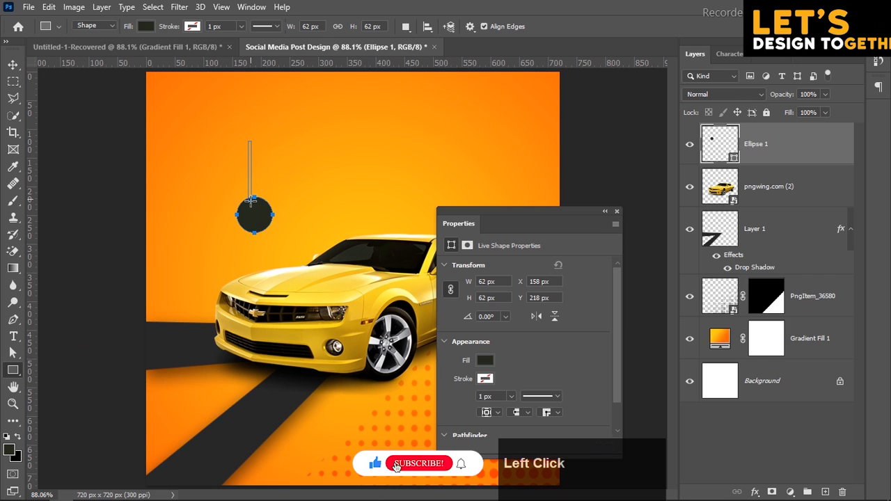
Align the thin rectangle and the circle by their horizontal centers and merge them into one shape layer.
left_click(13, 64)
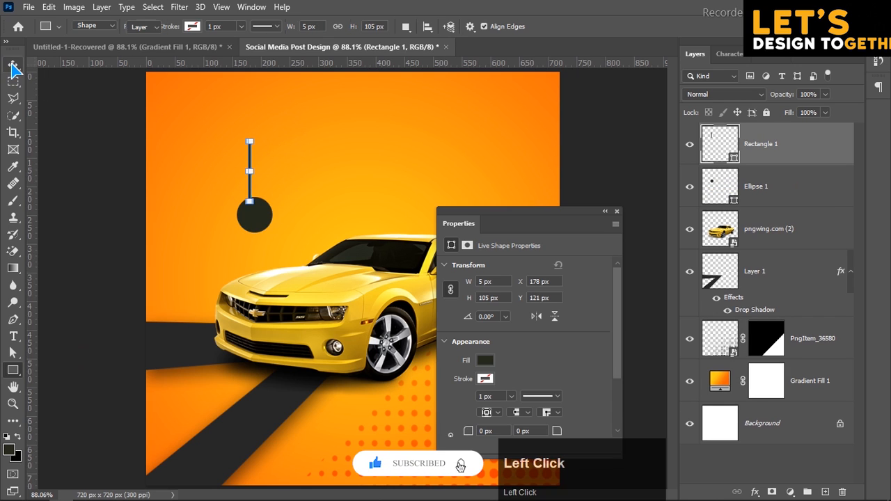
left_click(251, 209, "shift")
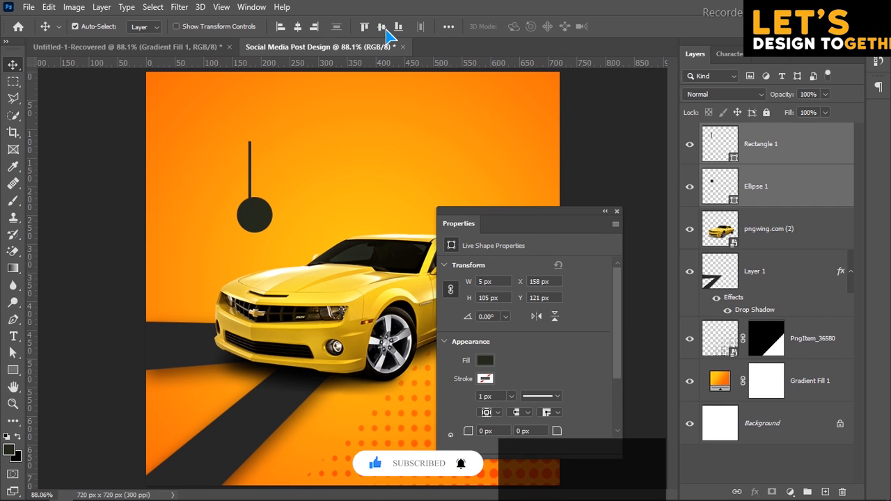
left_click(298, 27)
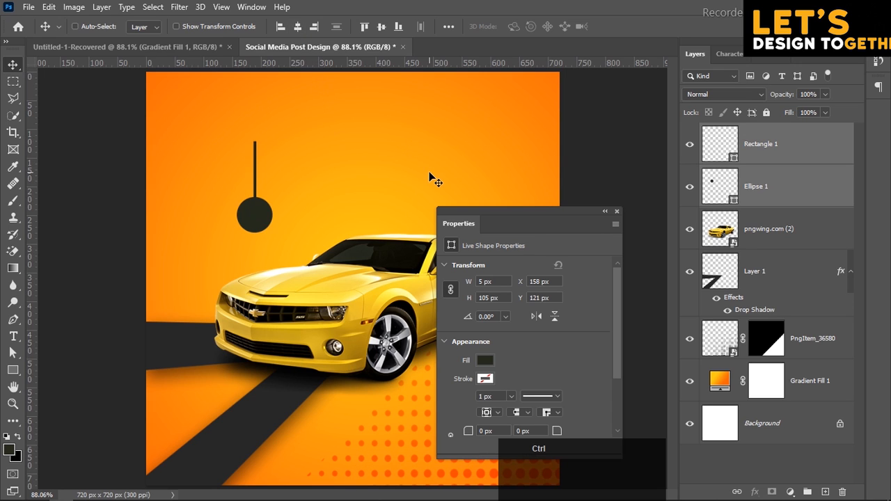
key("ctrl+e")
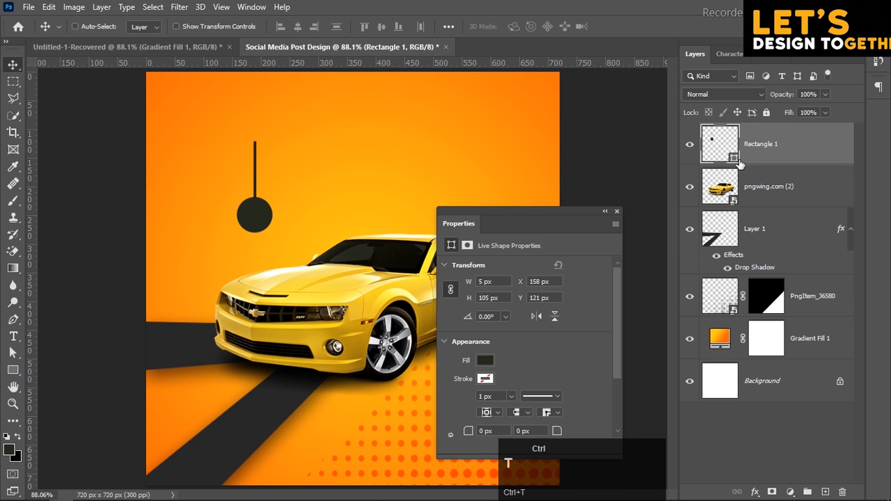
Move the merged pendant shape to the canvas's upper-left corner at about X 10 px, Y -50 px.
key("ctrl+t")
left_click_drag(254, 214, 178, 129)
key("Left")
key("Up")
key("Up")
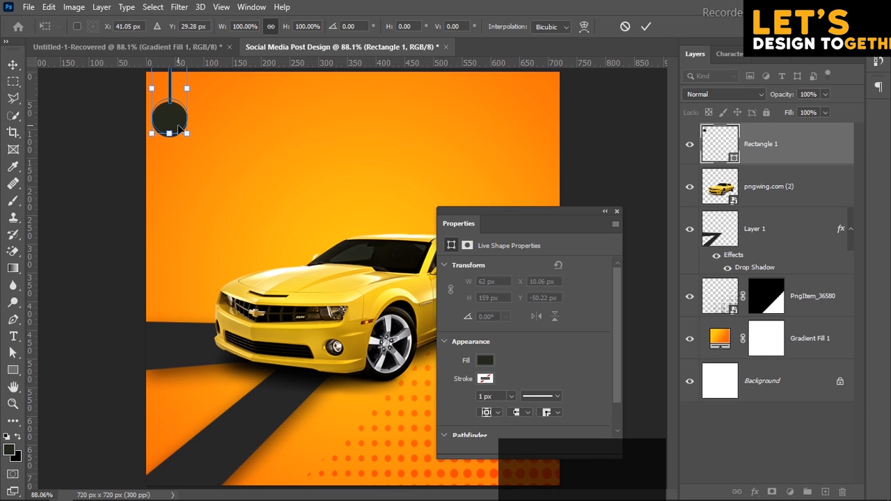
key("Return")
Duplicate the pendant into an alternating high-and-low row along the canvas's upper edge, with the last copy cut off by the right edge.
left_click_drag(175, 126, 213, 162)
left_click(172, 117, "shift")
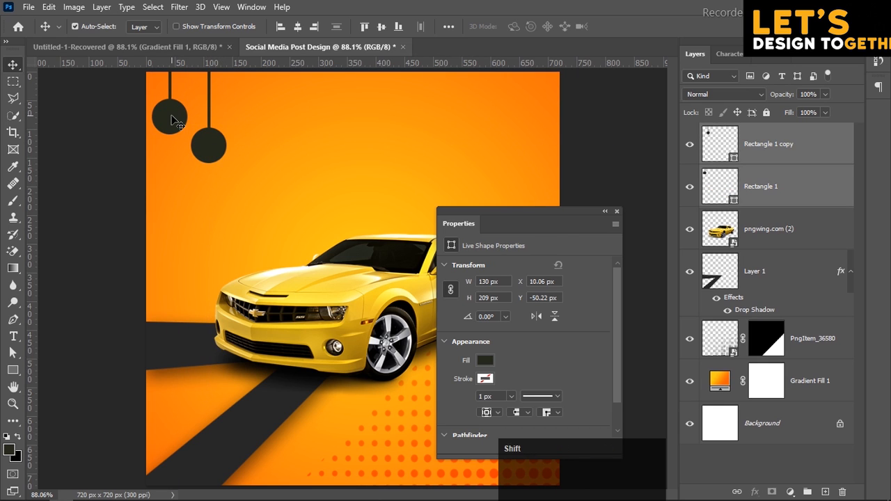
left_click_drag(215, 152, 536, 149)
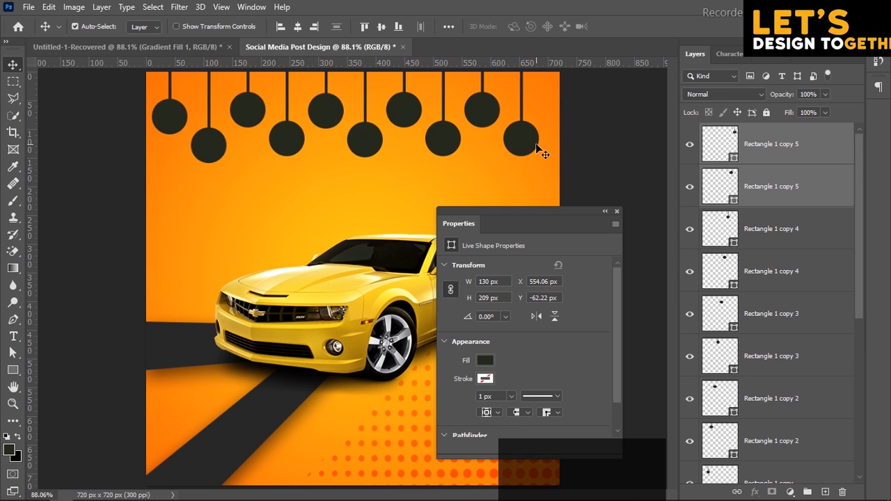
left_click(596, 120)
left_click_drag(494, 119, 569, 120)
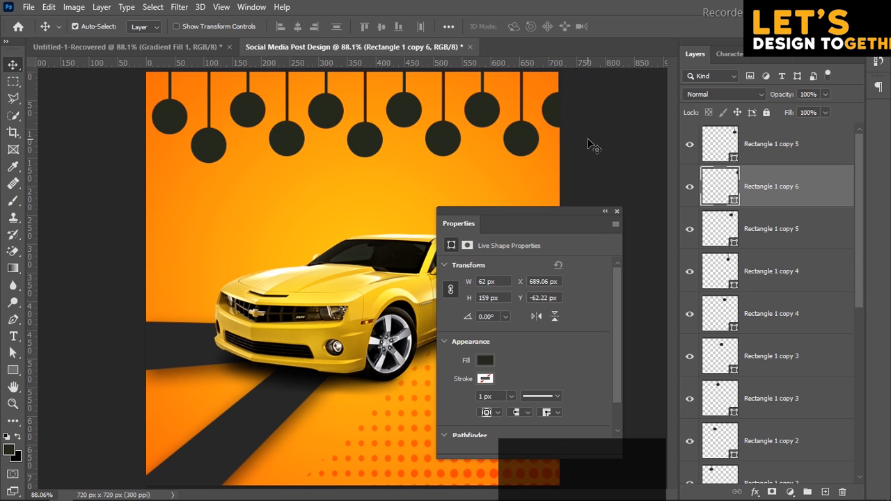
Select all the pendant shape layers and merge them into one layer.
left_click(745, 144)
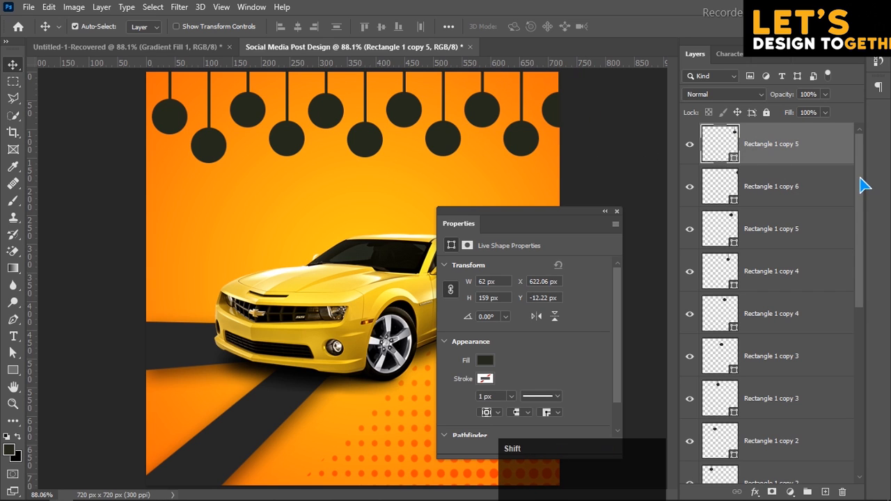
left_click_drag(861, 179, 869, 249)
left_click(765, 319, "shift")
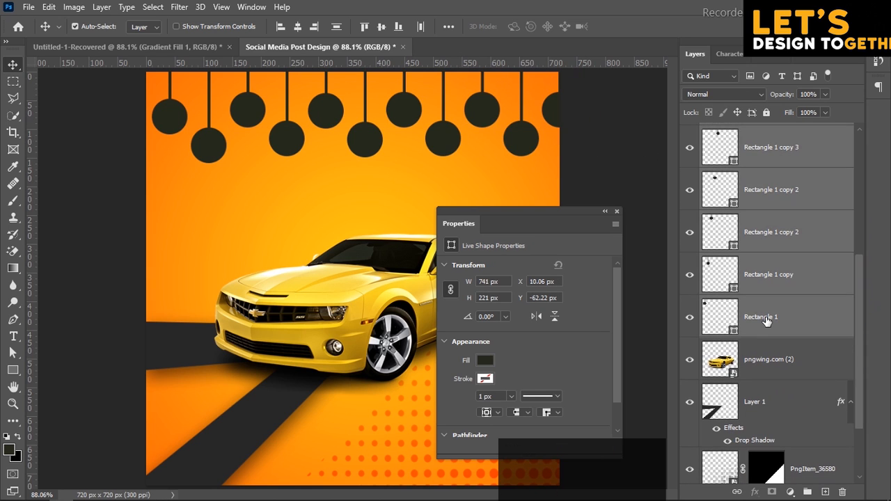
key("ctrl+e")
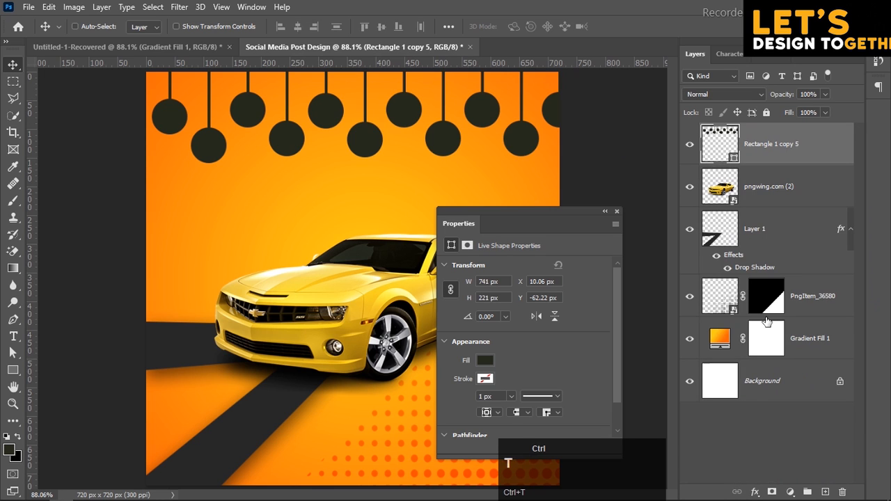
Move the merged pendant row left to about X -8 px and up to about Y -71 px.
key("ctrl+t")
key("Left")
key("Left")
key("Left")
key("Left")
key("Left")
key("Left")
key("Left")
key("Left")
key("Left")
key("Left")
key("Left")
key("Left")
key("Left")
key("Left")
key("Left")
key("Left")
key("Left")
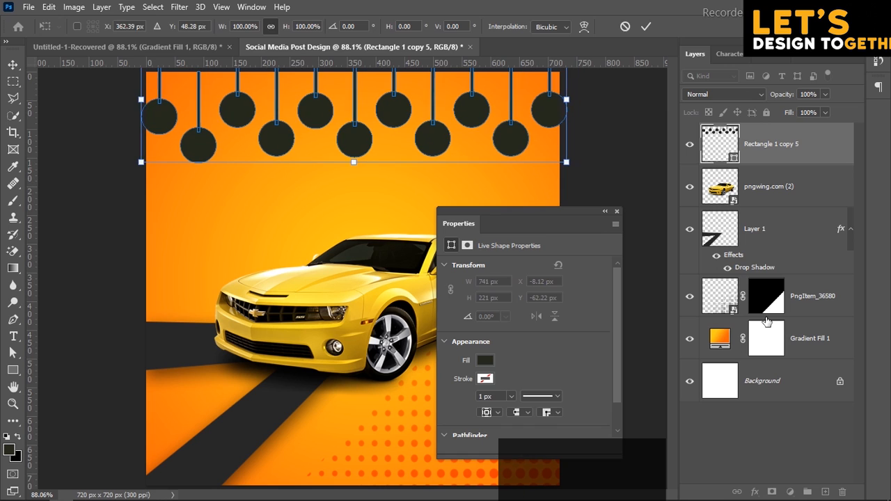
key("Return")
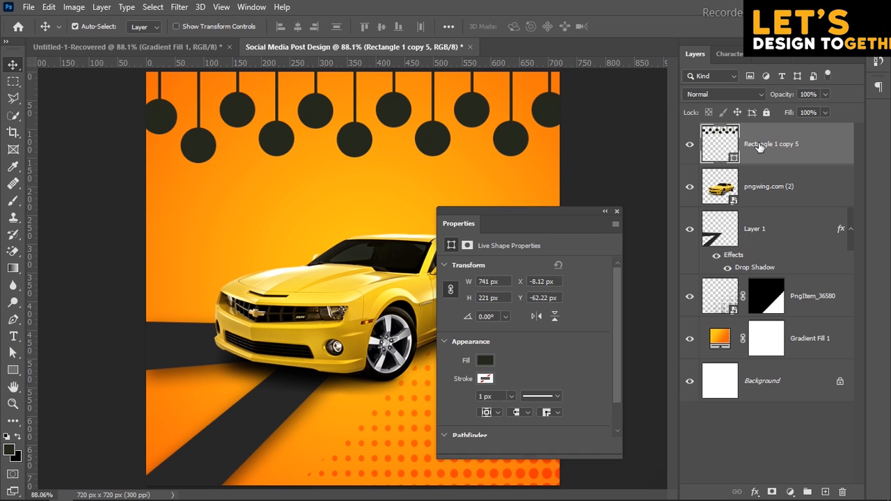
key("ctrl+t")
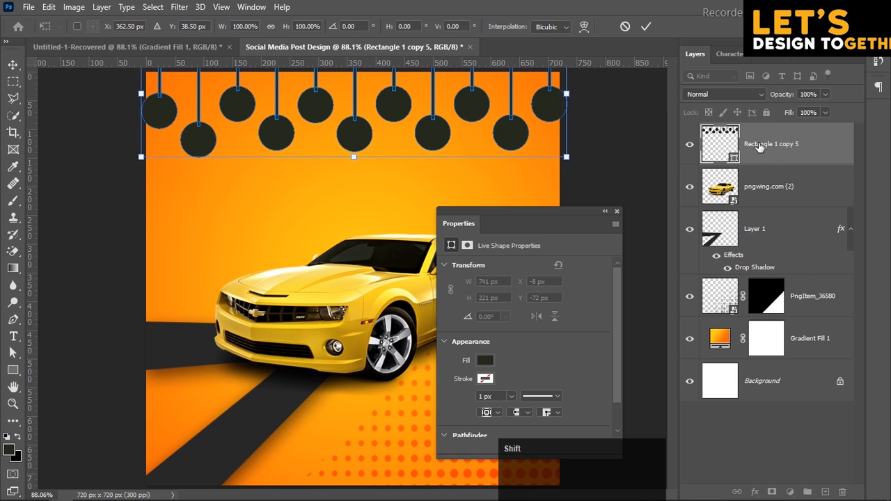
key("Return")
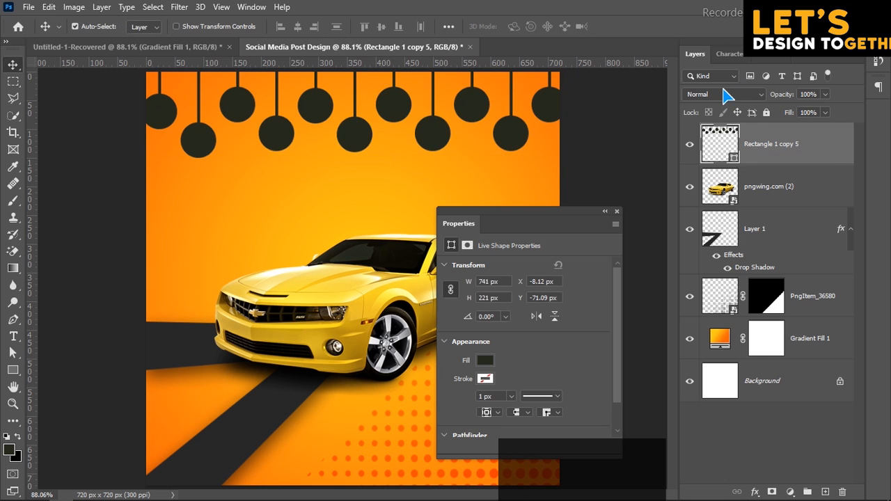
Set the blending mode of the merged pendant row to Subtract.
left_click(617, 211)
left_click(727, 94)
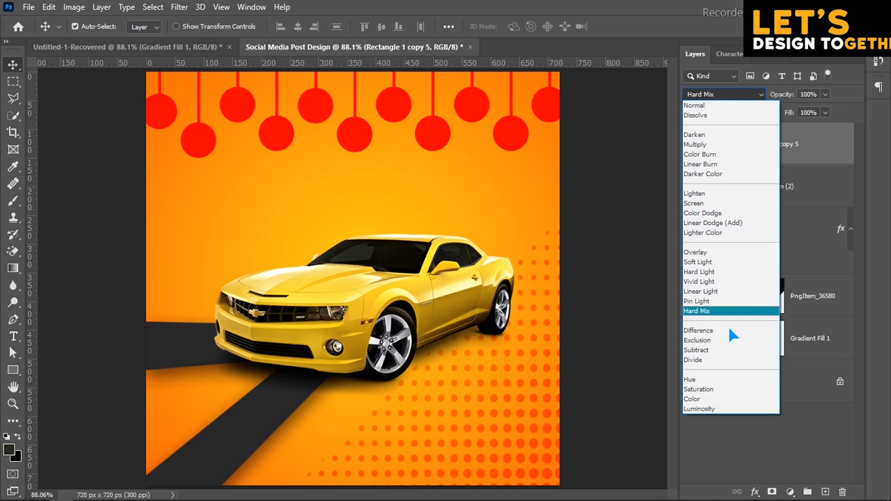
left_click(729, 351)
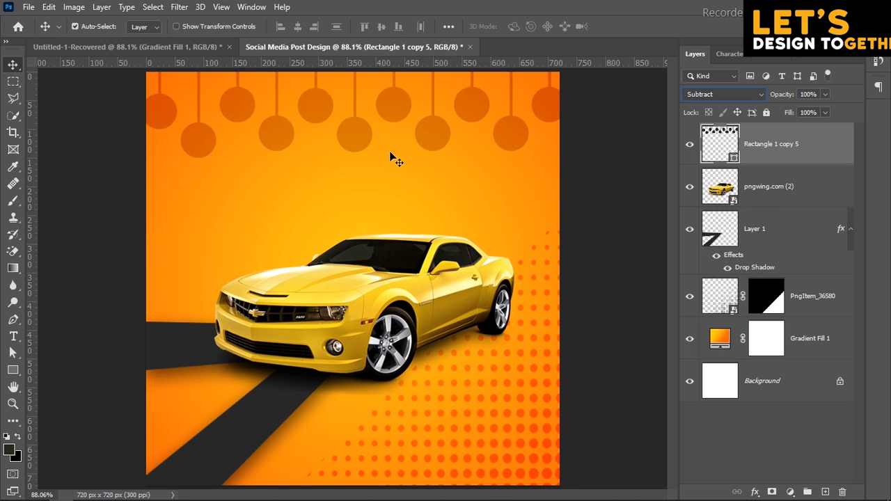
Nudge the pendant row slightly left and move the car slightly down.
mouse_move(352, 134)
left_mouse_down()
mouse_move(350, 125)
mouse_move(350, 135)
left_mouse_up()
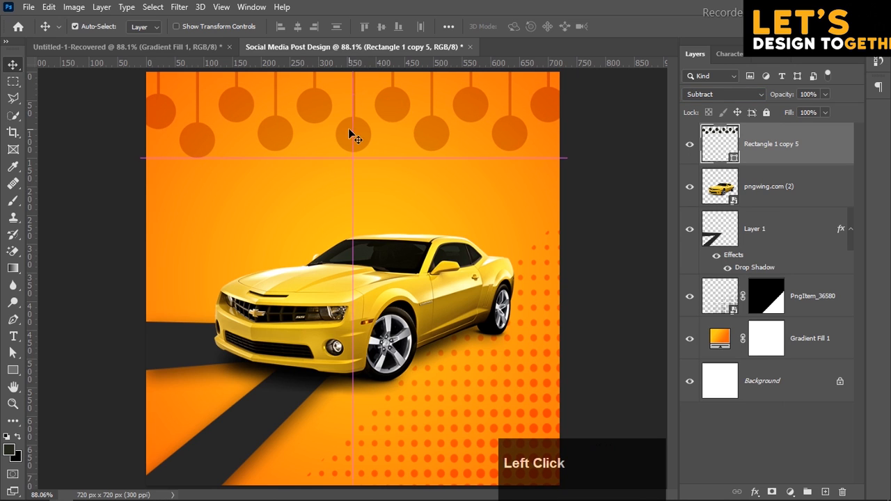
left_click_drag(299, 323, 306, 335)
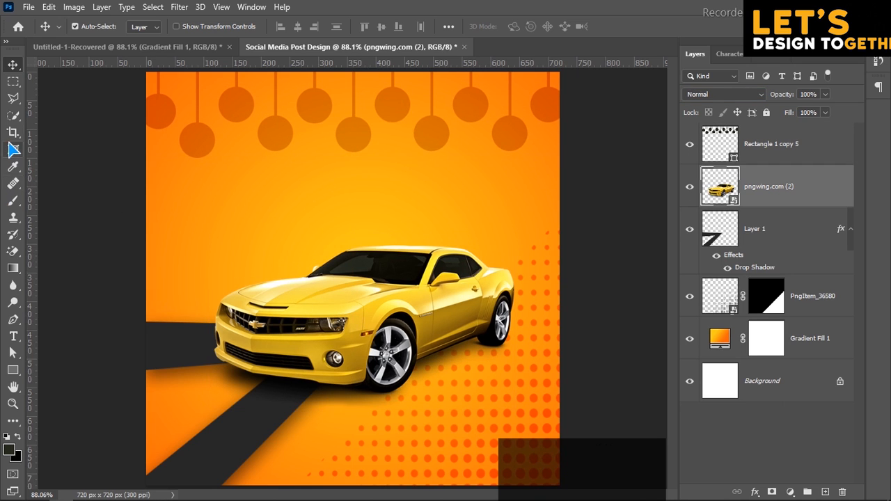
Add a text line reading "SOCIAL MEDIA" in the empty area between the pendants and the car.
left_click(14, 337)
left_click(210, 202)
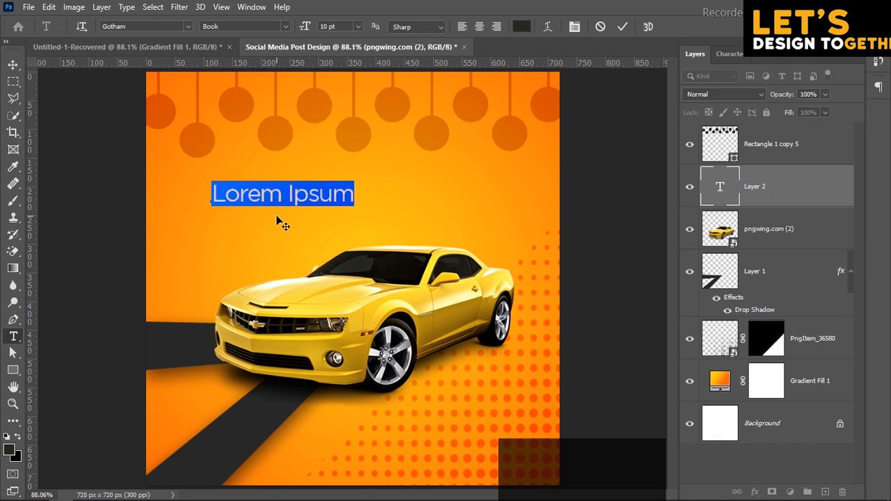
type("S")
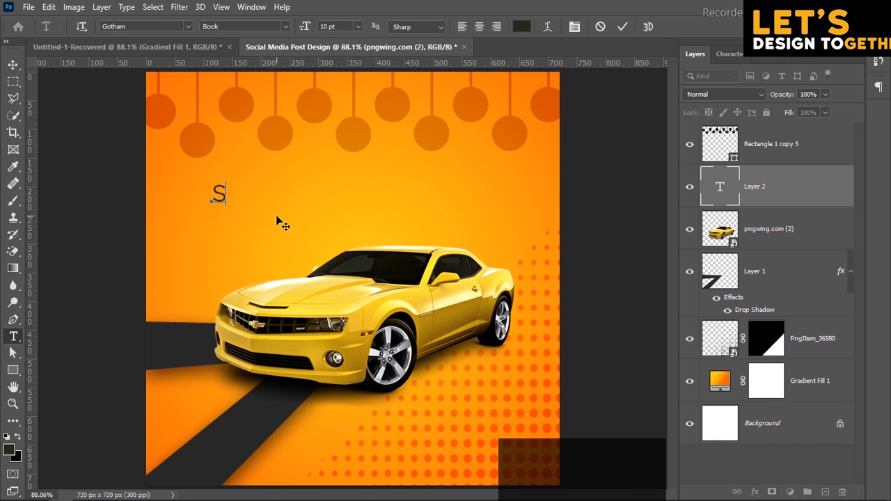
type("o")
key("Caps_Lock")
key("BackSpace")
type("OCIAL")
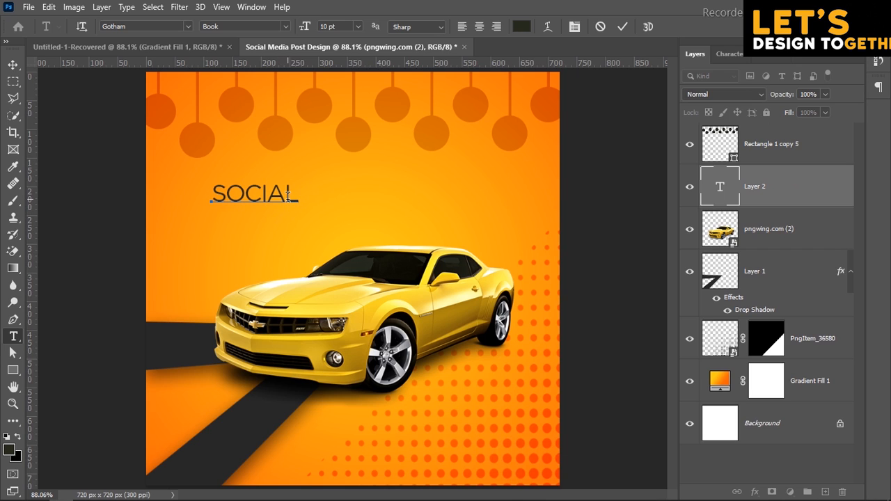
type(" m")
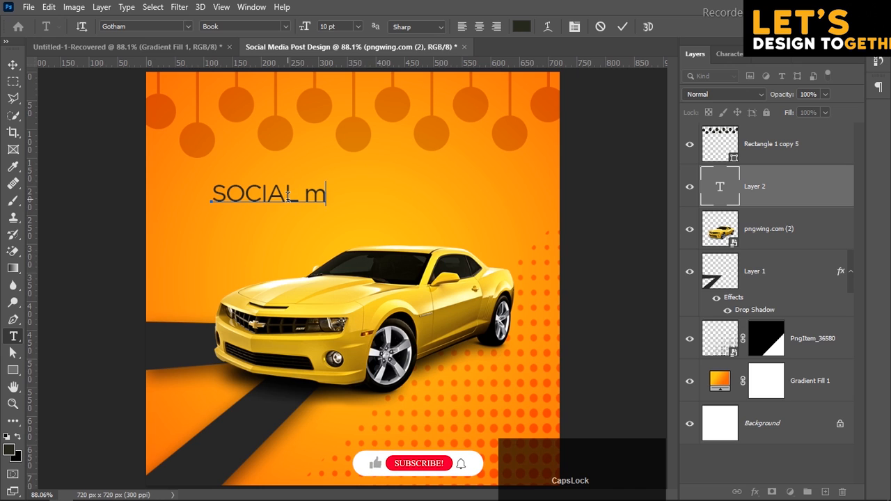
key("BackSpace")
type("MEDIA")
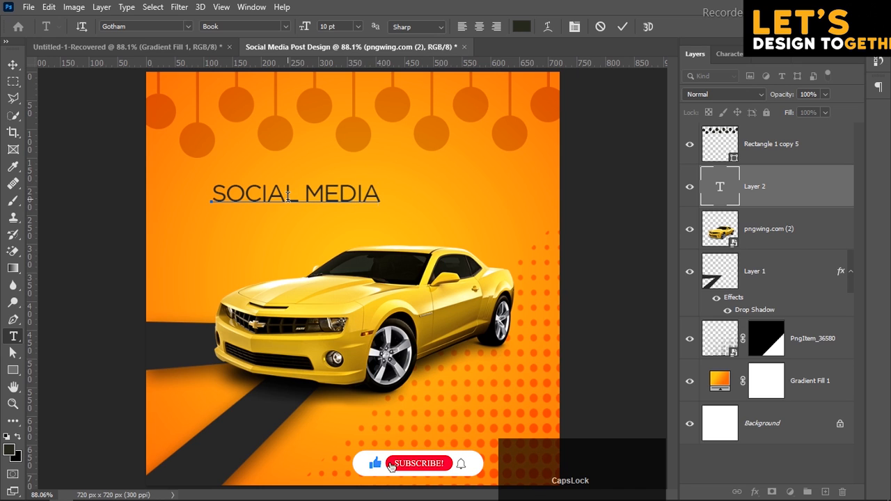
Set the whole "SOCIAL MEDIA" text to the Gotham Bold style.
key("ctrl+a")
left_click(285, 27)
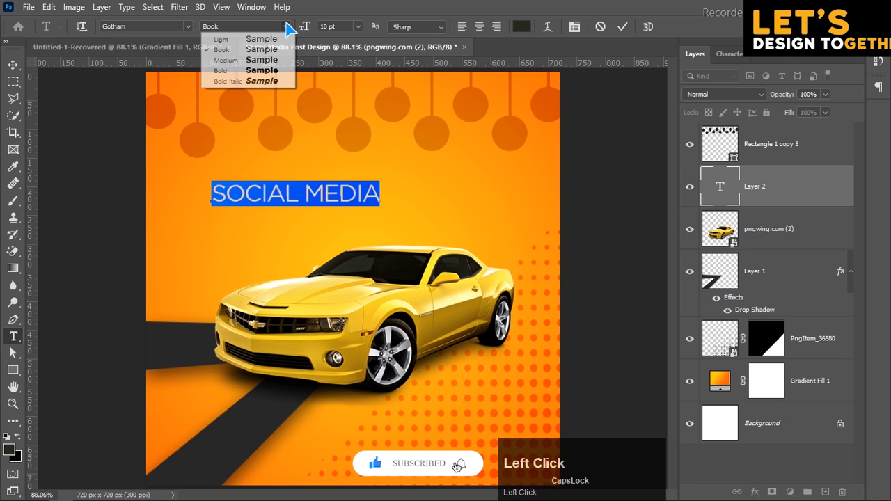
left_click(277, 60)
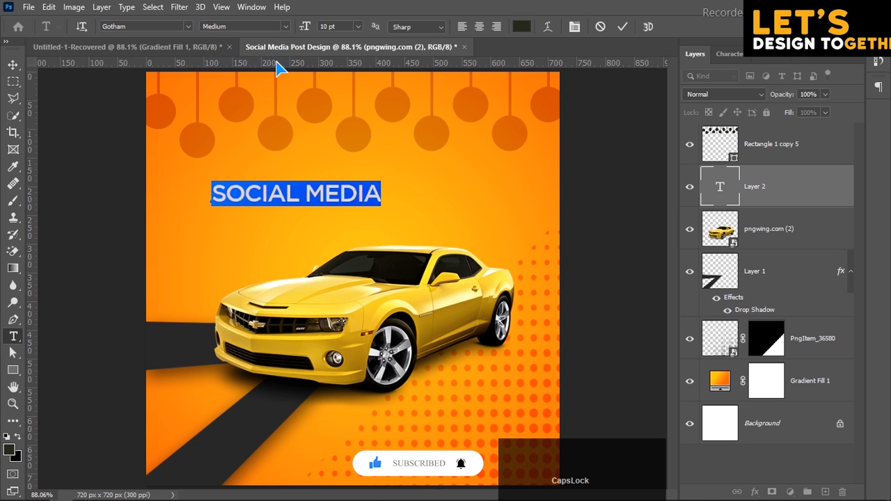
left_click(285, 26)
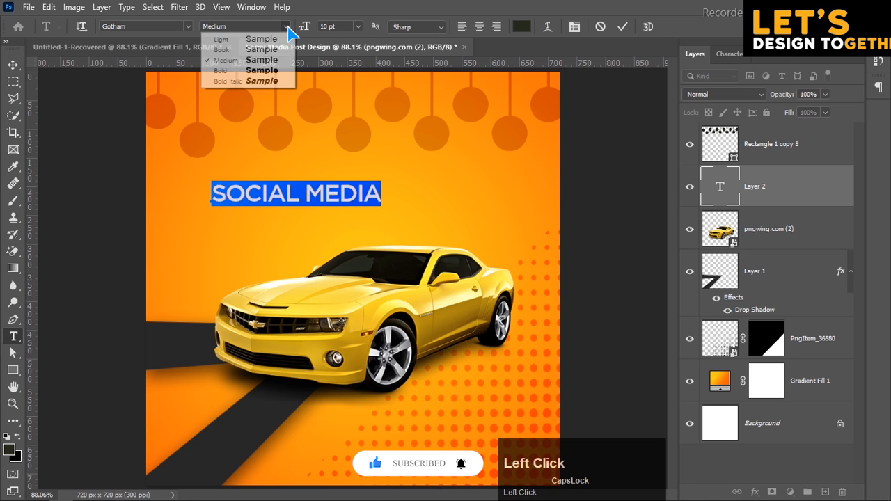
left_click(285, 79)
left_click(623, 28)
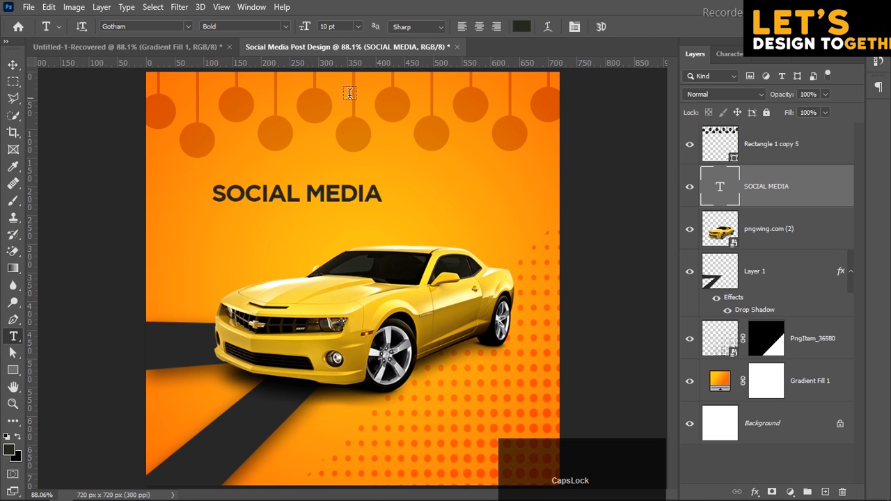
Scale the "SOCIAL MEDIA" text to about 132% and move it to about X 257 px, Y 178 px.
key("ctrl+t")
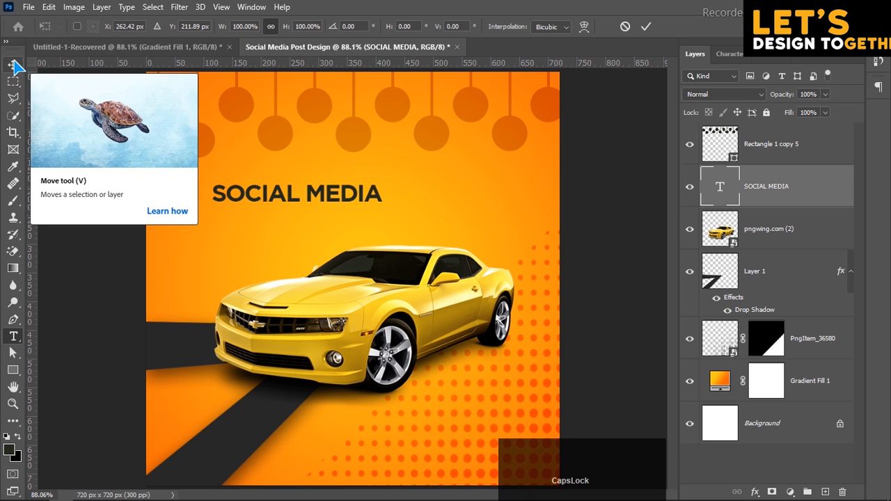
left_click_drag(379, 208, 360, 177)
key("Return")
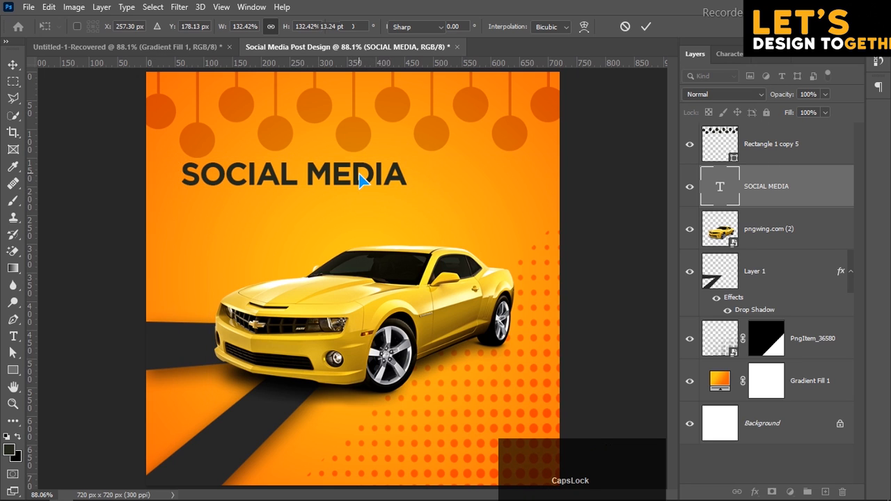
key("t")
Duplicate the "SOCIAL MEDIA" text directly below the original and change the copy's wording to "POST".
left_click(12, 64)
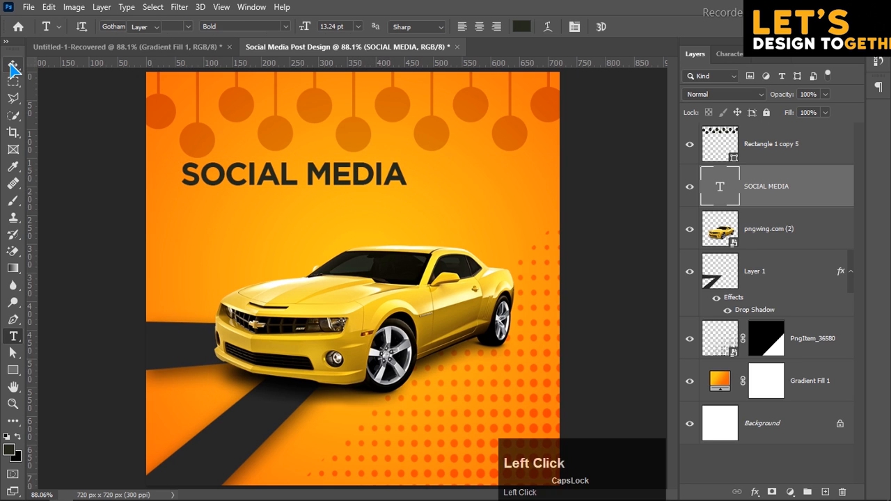
key("alt")
left_click_drag(236, 199, 236, 225)
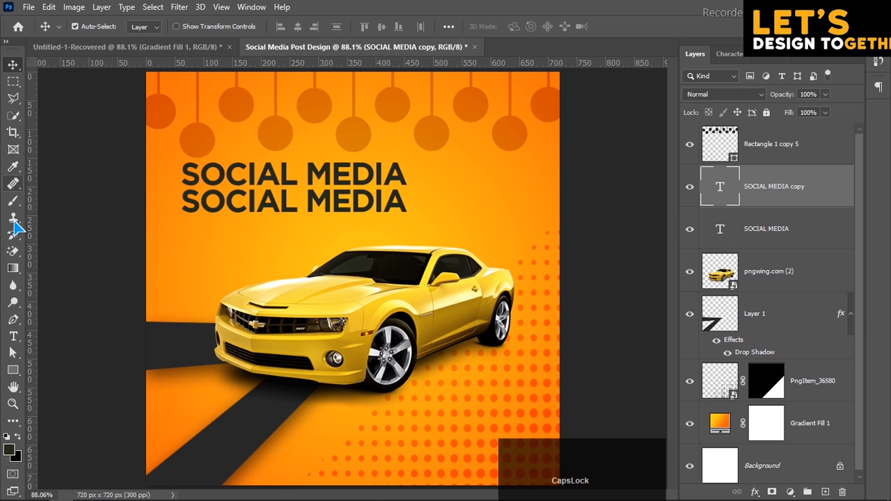
left_click(13, 337)
double_click(262, 202)
triple_click(261, 202)
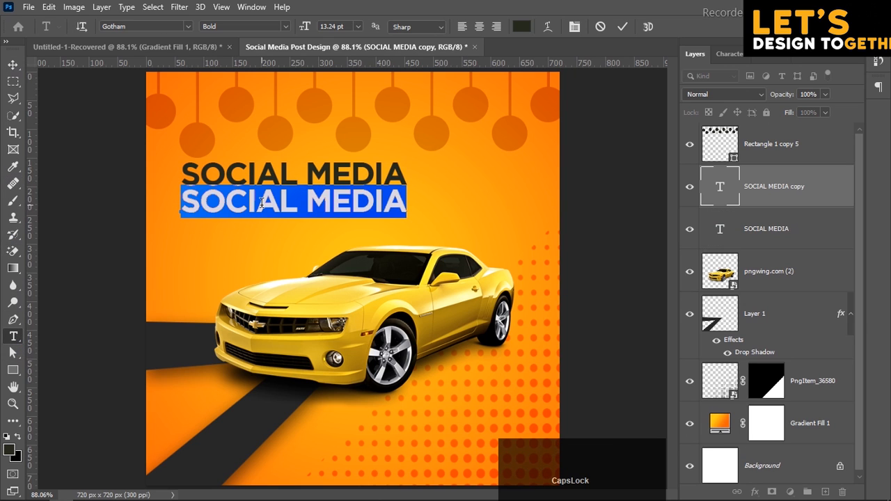
type("PI")
key("BackSpace")
type("OST")
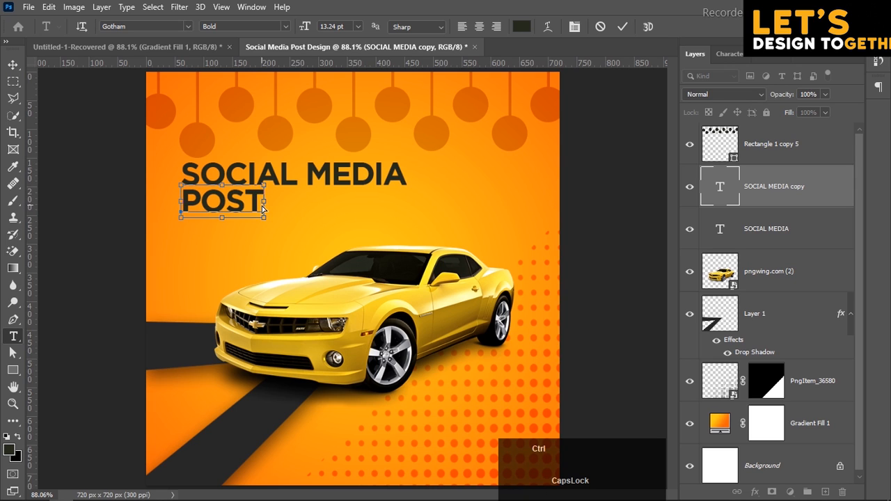
Set the "POST" text to the Gotham Medium style.
key("ctrl+a")
left_click(275, 28)
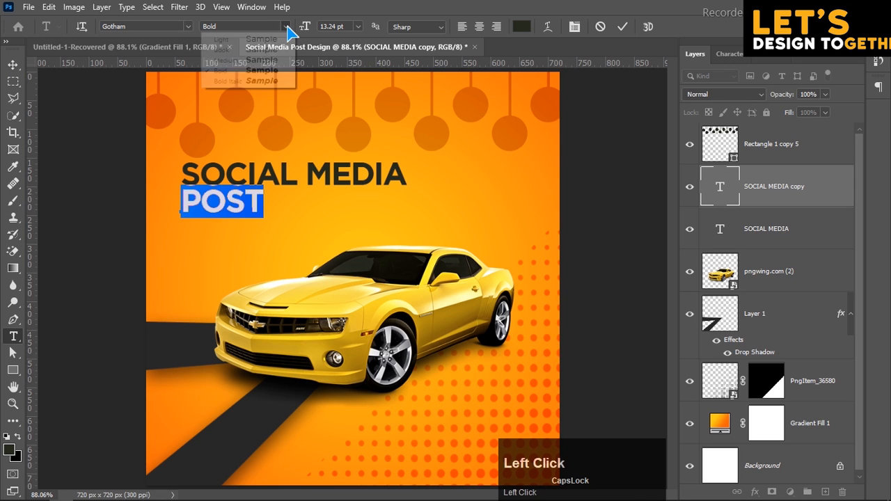
left_click(275, 62)
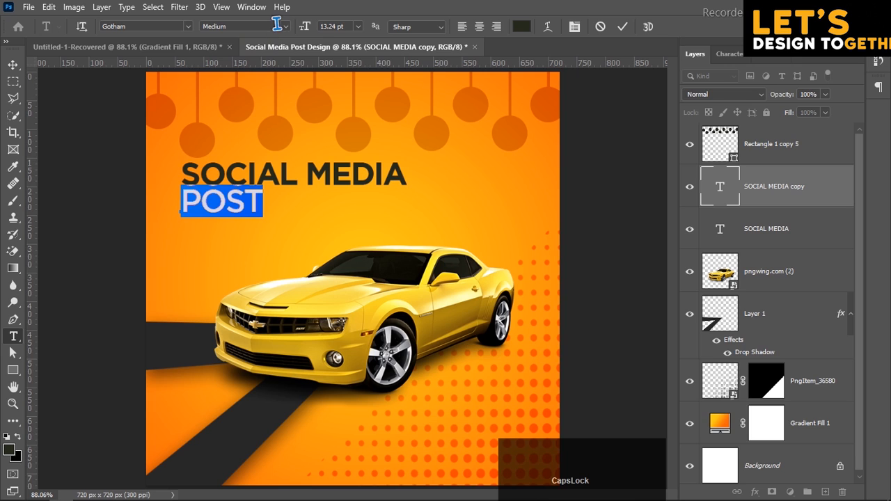
left_click(622, 26)
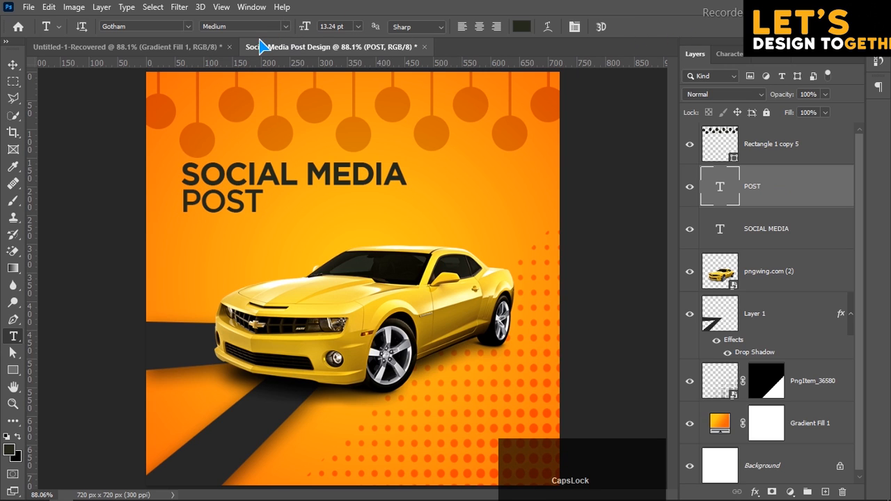
Duplicate the "POST" text directly below itself and change the copy's wording to "DESIGN".
left_click(12, 65)
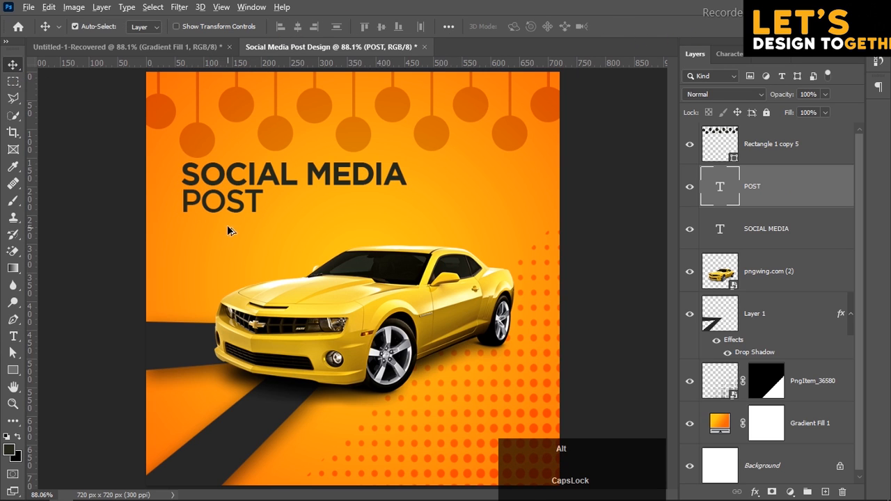
left_click_drag(232, 217, 231, 241, "alt")
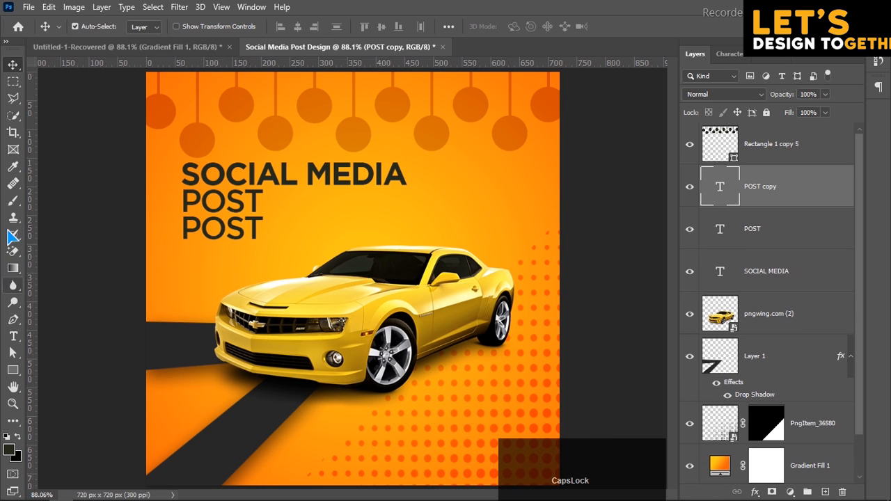
left_click(12, 337)
double_click(238, 225)
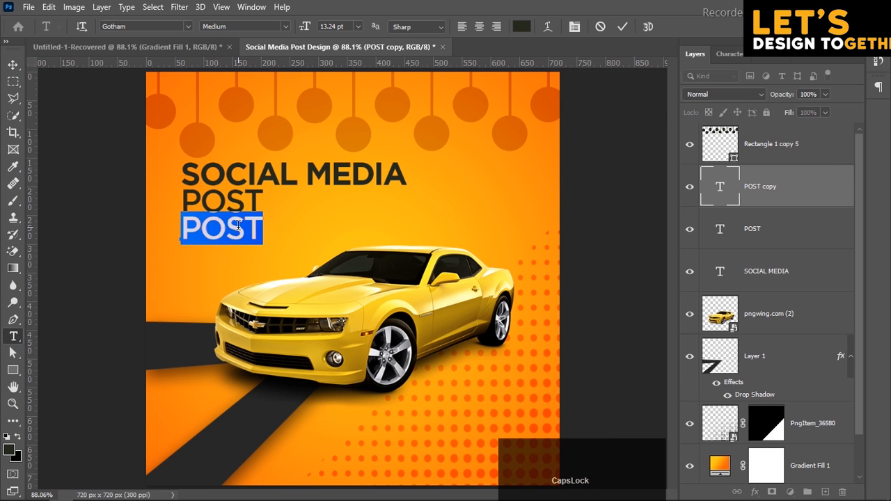
type("DESIGN")
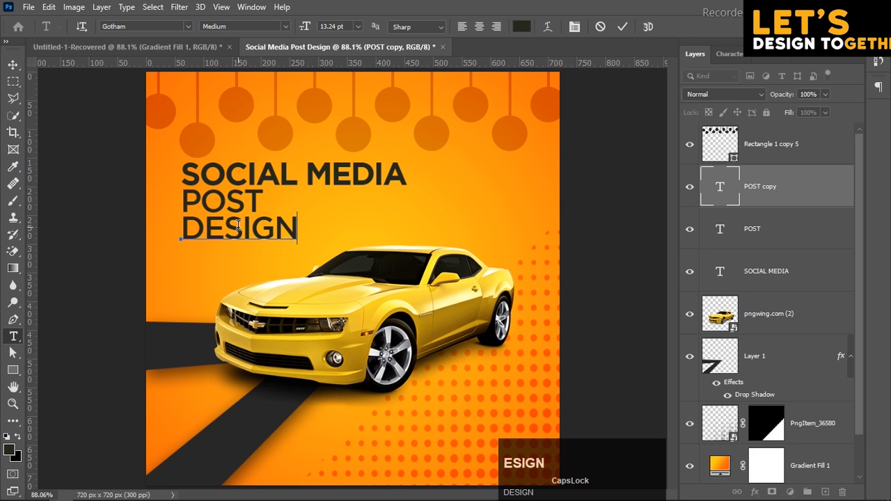
left_click(622, 28)
Select the DESIGN, POST and SOCIAL MEDIA text layers and scale them up together to about 16.39 pt.
left_click(731, 278, "shift")
key("ctrl+t")
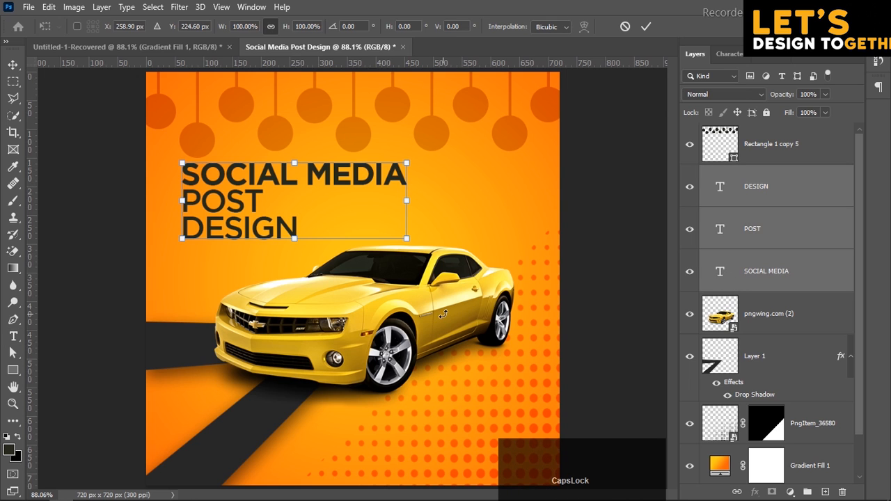
left_click_drag(406, 239, 458, 279)
key("Return")
key("t")
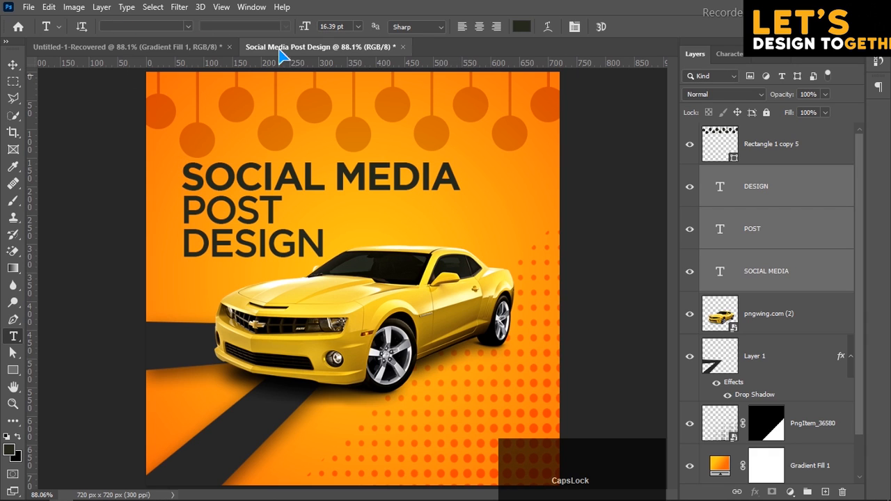
Move the three headline lines together slightly left and down, and deselect the layers.
left_click(12, 64)
mouse_move(252, 192)
left_mouse_down()
mouse_move(243, 187)
mouse_move(256, 199)
left_mouse_up()
left_click(596, 195)
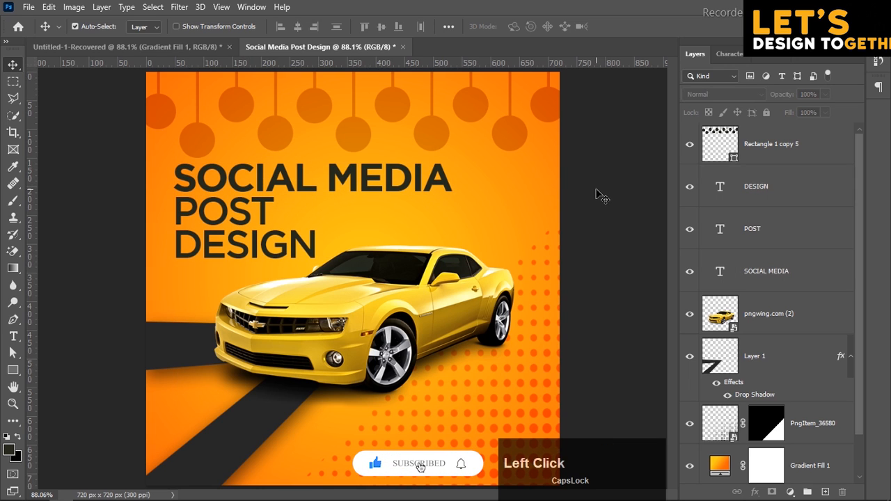